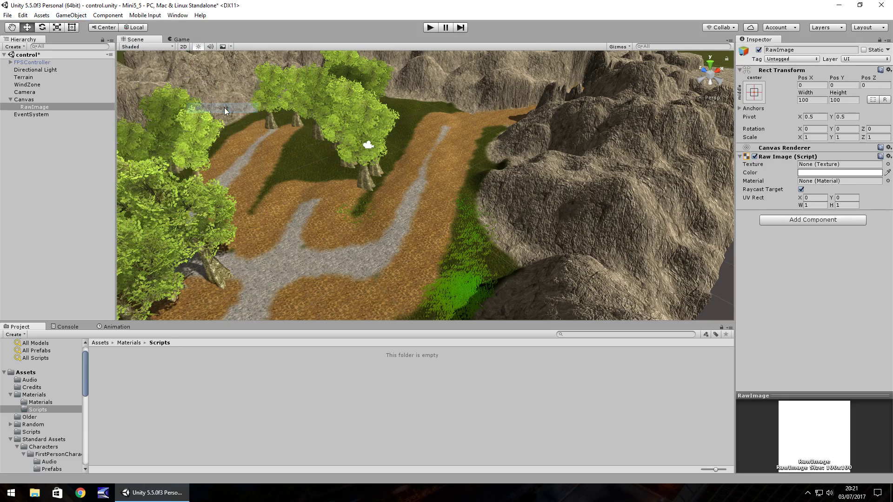
Anchor the RawImage to stretch in both directions and set its left, top, right and bottom offsets to 0.
{"action": "left_click", "coordinate": [755, 92]}
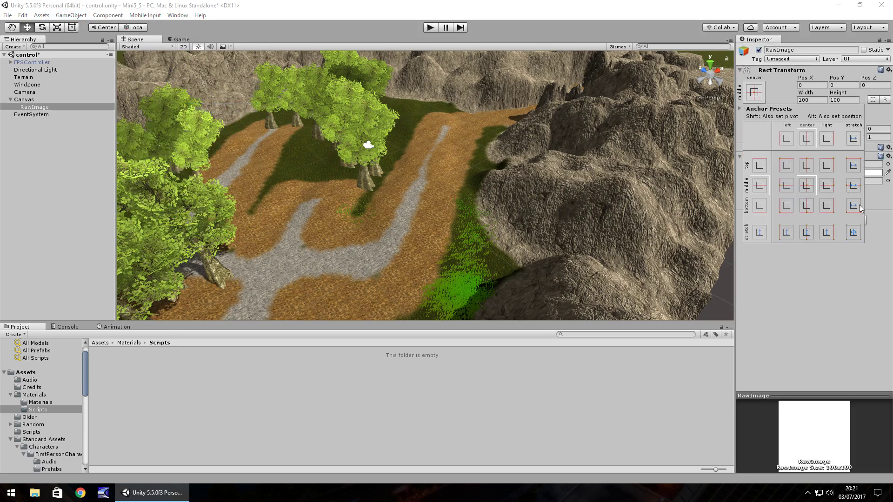
{"action": "left_click", "coordinate": [854, 232]}
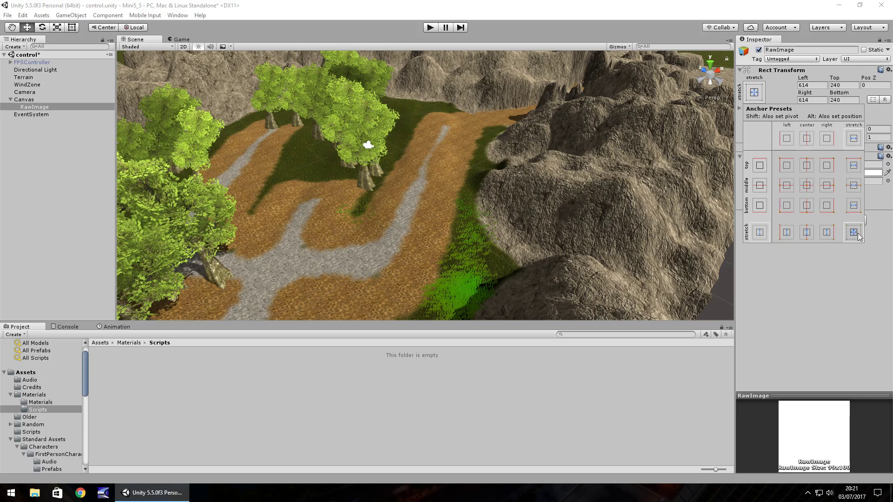
{"action": "left_click", "coordinate": [816, 84]}
{"action": "type", "text": "0"}
{"action": "key", "text": "Tab"}
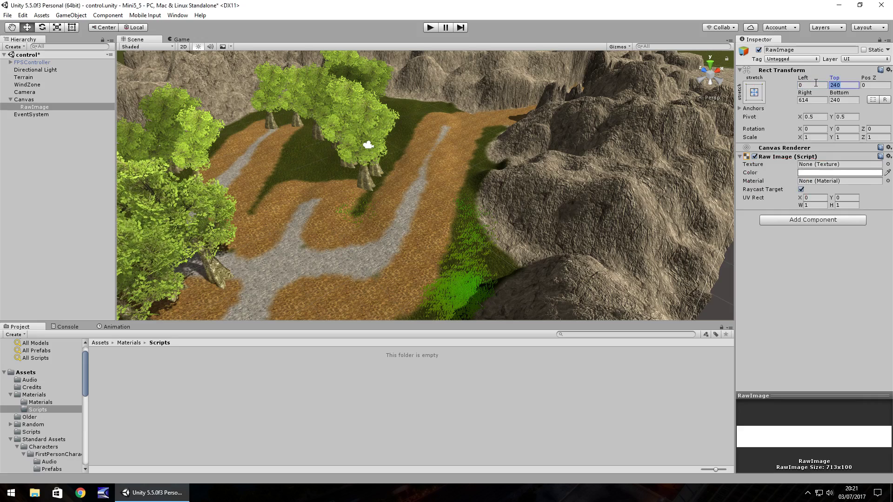
{"action": "type", "text": "0"}
{"action": "key", "text": "Tab"}
{"action": "key", "text": "Tab"}
{"action": "type", "text": "0"}
{"action": "key", "text": "Tab"}
{"action": "type", "text": "0"}
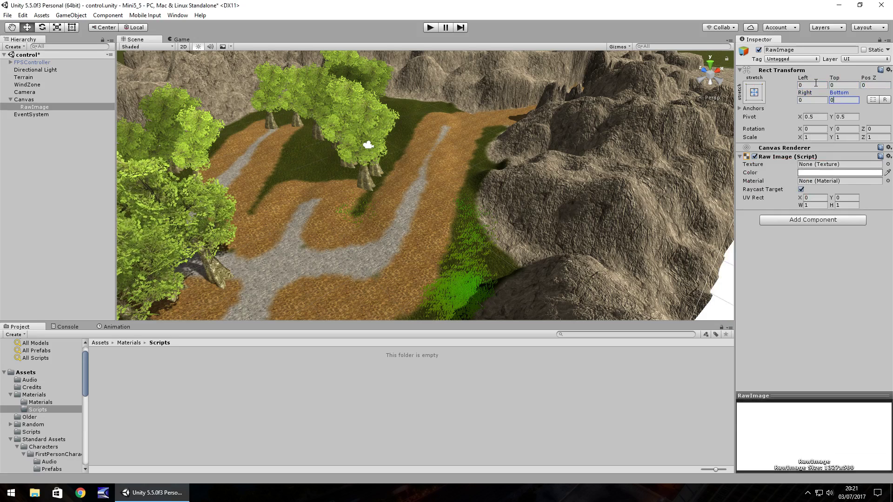
Change the RawImage's color to fully opaque black (000000FF).
{"action": "double_click", "coordinate": [34, 107]}
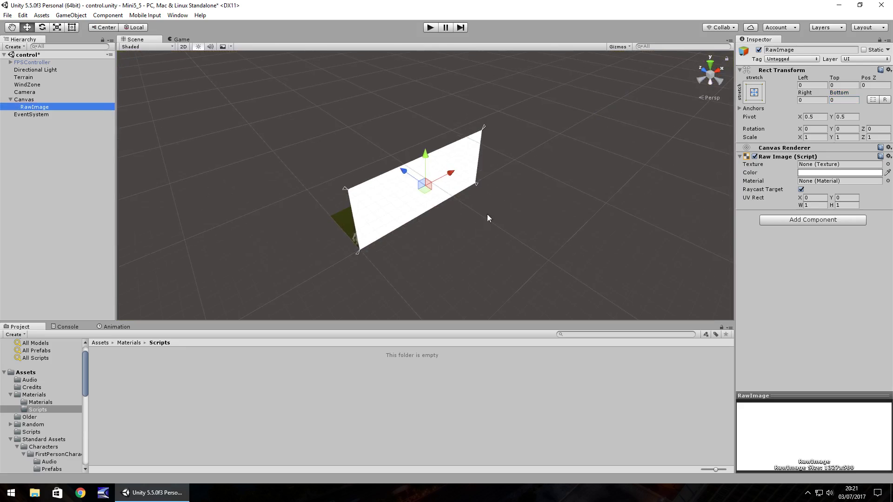
{"action": "left_click", "coordinate": [821, 173]}
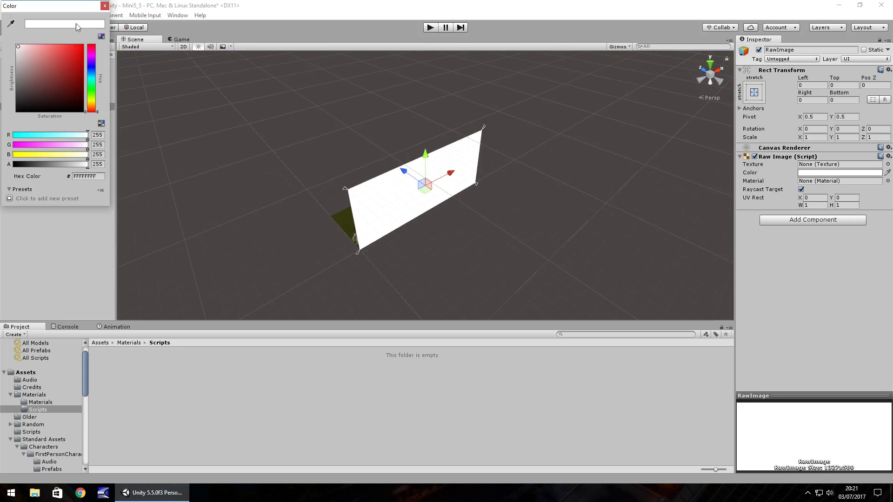
{"action": "left_click_drag", "start_coordinate": [48, 76], "coordinate": [88, 116]}
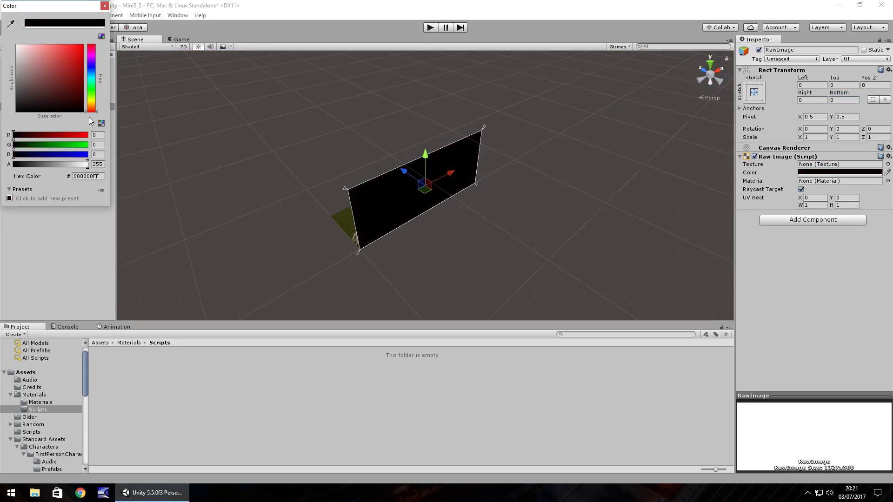
{"action": "left_click", "coordinate": [105, 6]}
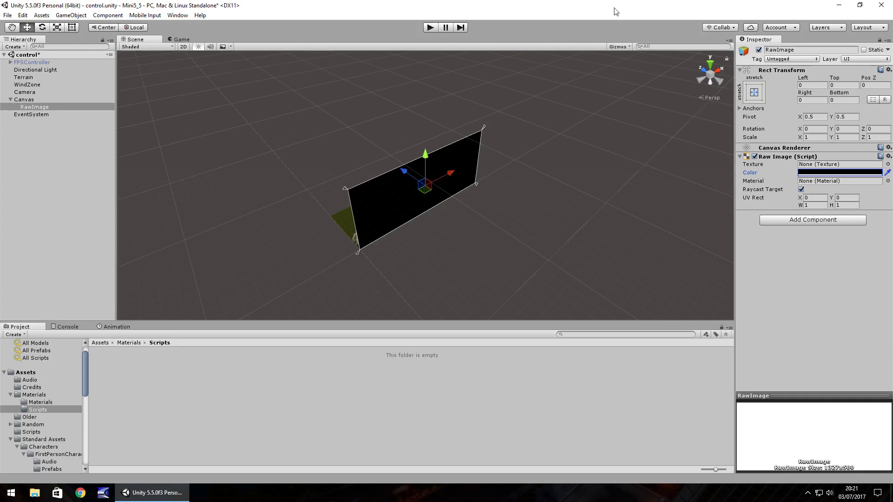
{"action": "left_click", "coordinate": [859, 174]}
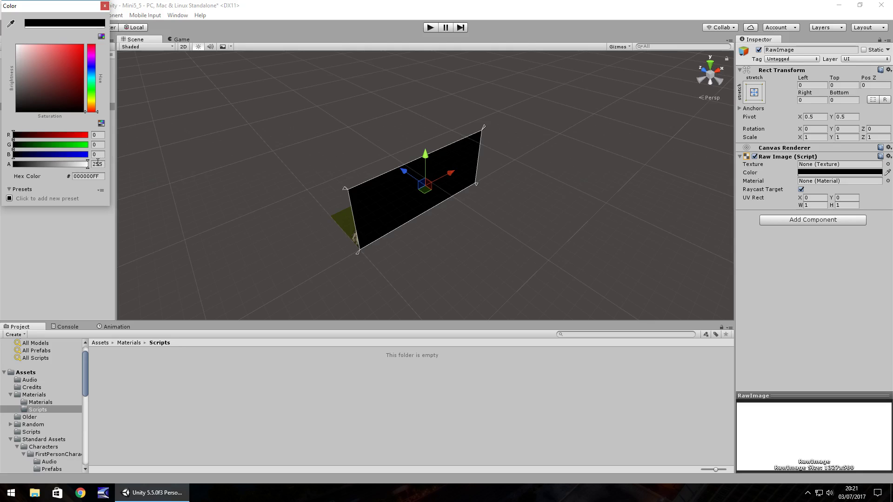
{"action": "left_click", "coordinate": [105, 6]}
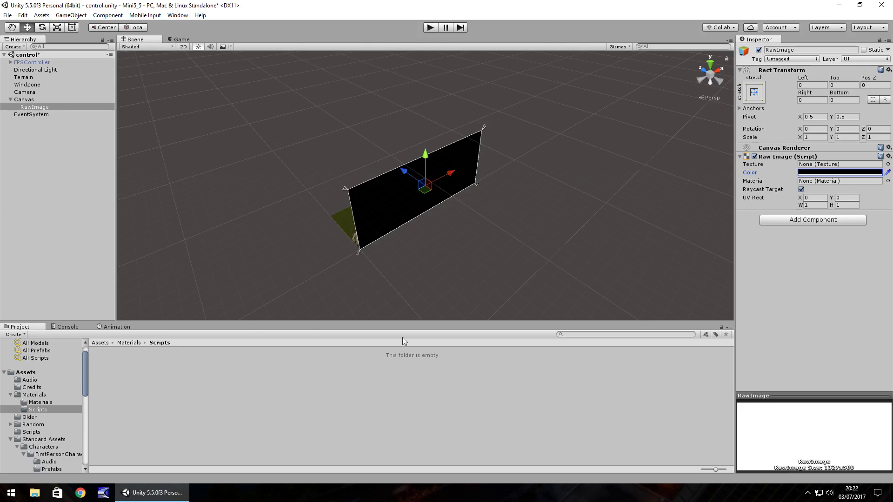
Create an animation clip named FadeAnim for the RawImage in the Materials/Scripts folder.
{"action": "left_click", "coordinate": [115, 327]}
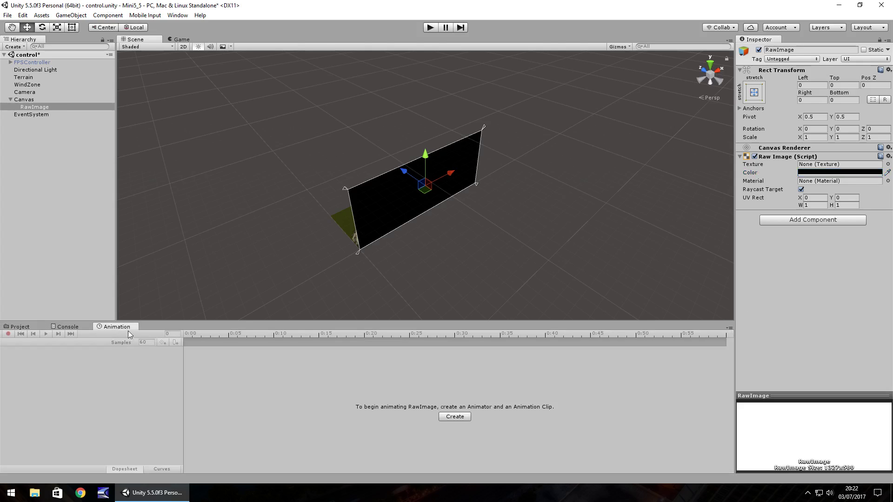
{"action": "left_click", "coordinate": [729, 328]}
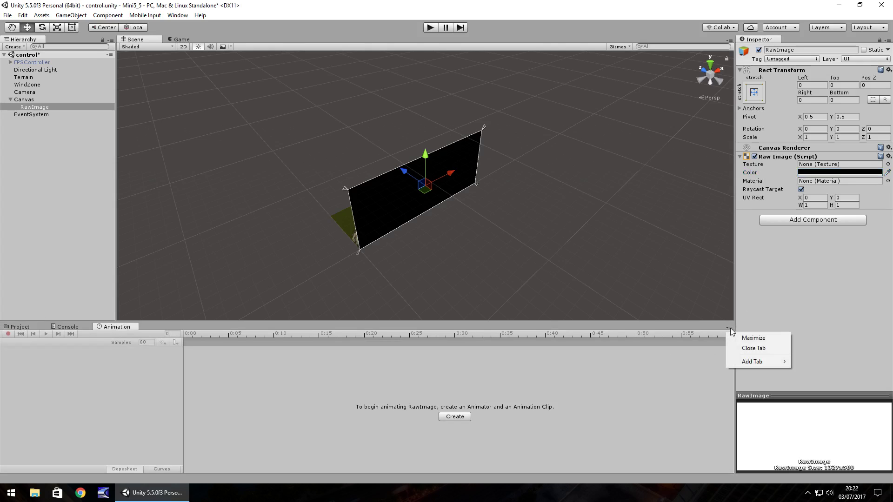
{"action": "mouse_move", "coordinate": [746, 361]}
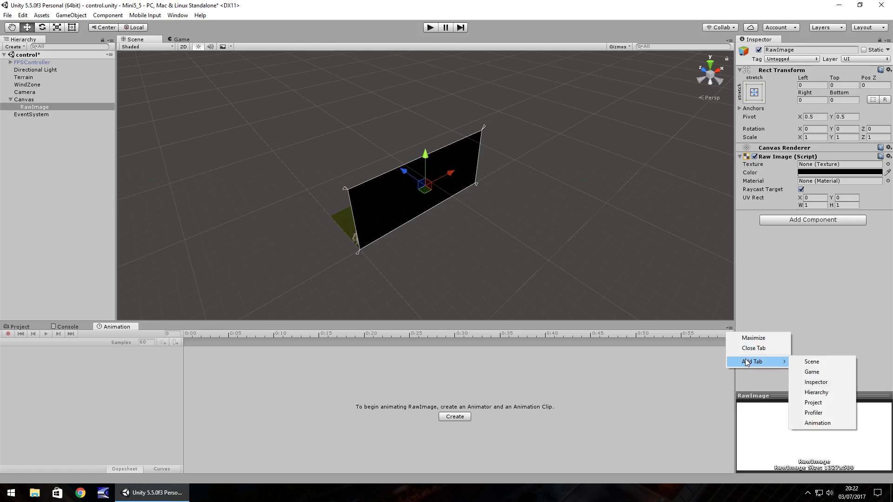
{"action": "left_click", "coordinate": [822, 422]}
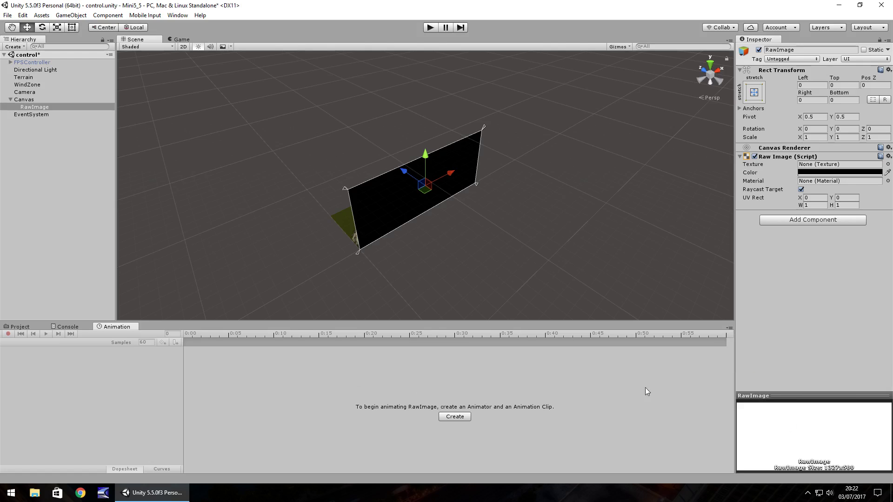
{"action": "left_click", "coordinate": [447, 416]}
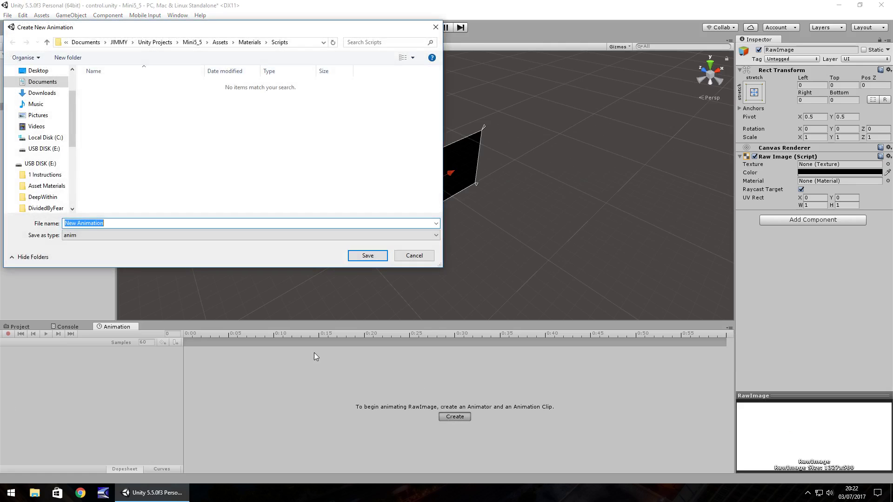
{"action": "type", "text": "FadeAnim"}
{"action": "key", "text": "Return"}
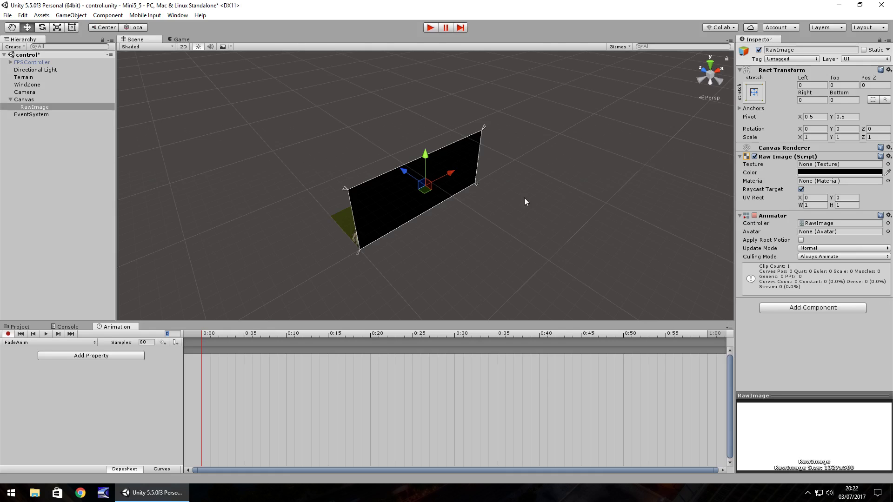
Record a keyframe at frame 0 of FadeAnim with the RawImage's color alpha at 255.
{"action": "left_click", "coordinate": [840, 172]}
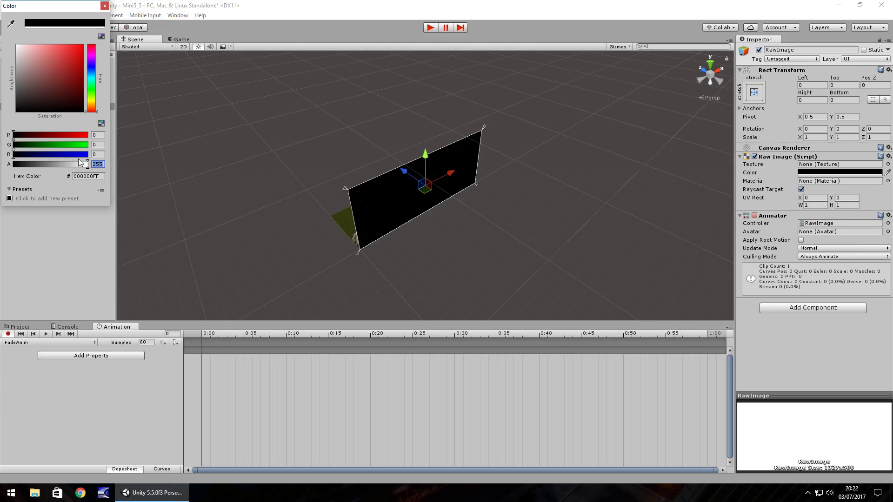
{"action": "type", "text": "255"}
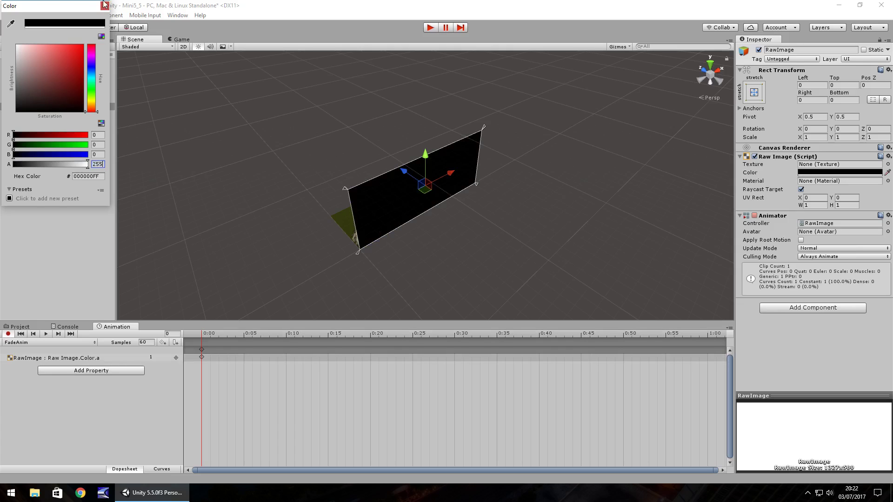
{"action": "left_click", "coordinate": [105, 5]}
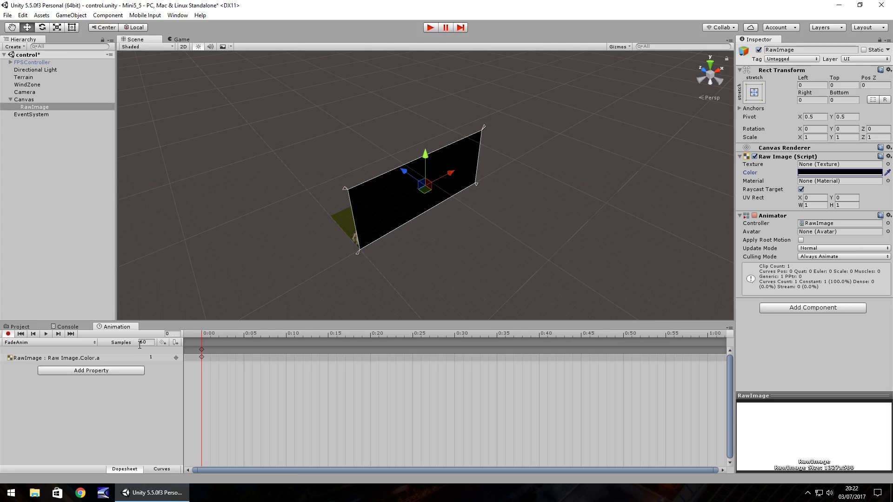
Record a keyframe at frame 120 with the RawImage's color alpha at 0, and stop recording the animation.
{"action": "left_click", "coordinate": [172, 332]}
{"action": "type", "text": "120"}
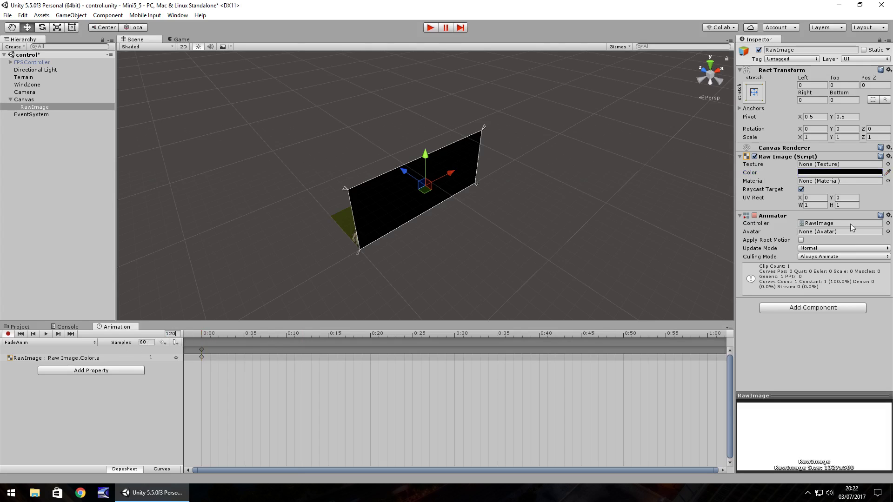
{"action": "left_click", "coordinate": [837, 172]}
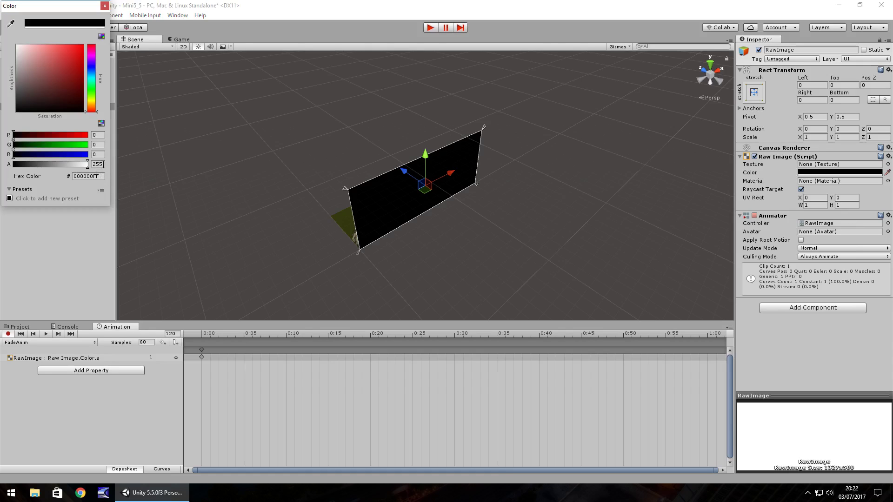
{"action": "left_click", "coordinate": [104, 164]}
{"action": "type", "text": "0"}
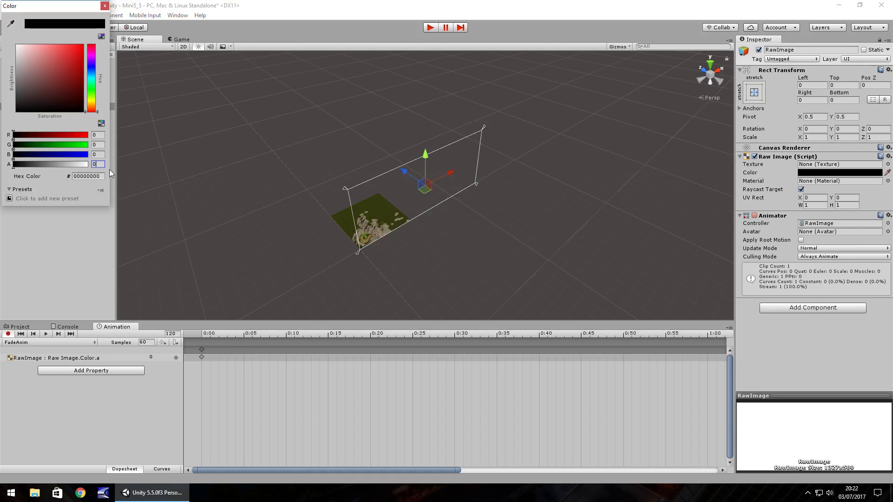
{"action": "left_click", "coordinate": [105, 6]}
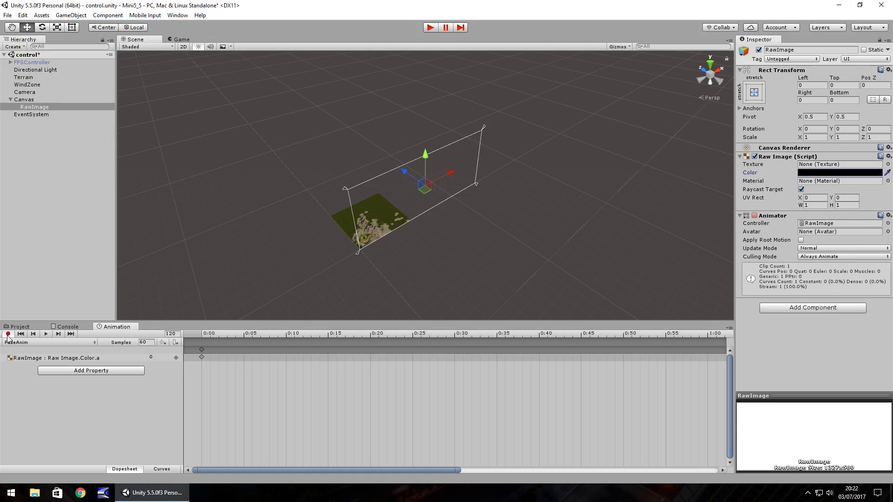
{"action": "left_click", "coordinate": [8, 334]}
Turn off Loop Time on the FadeAnim clip and run the scene briefly to test the fade.
{"action": "left_click", "coordinate": [18, 327]}
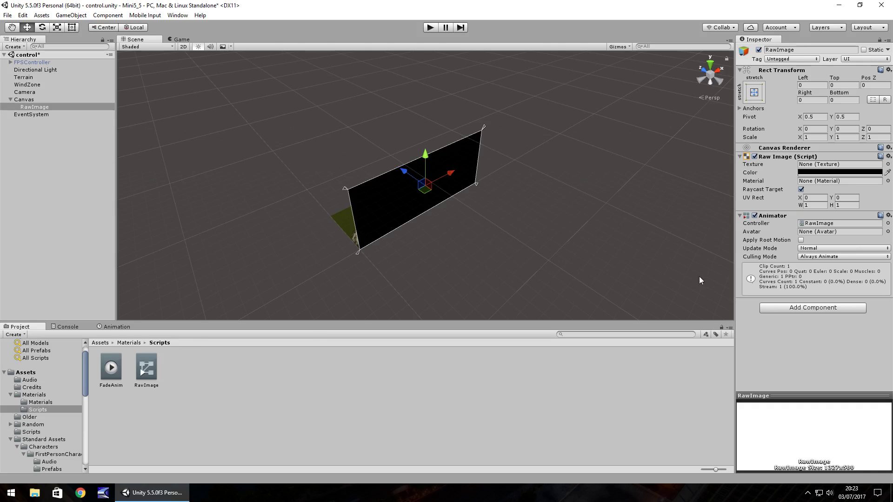
{"action": "left_click", "coordinate": [111, 370]}
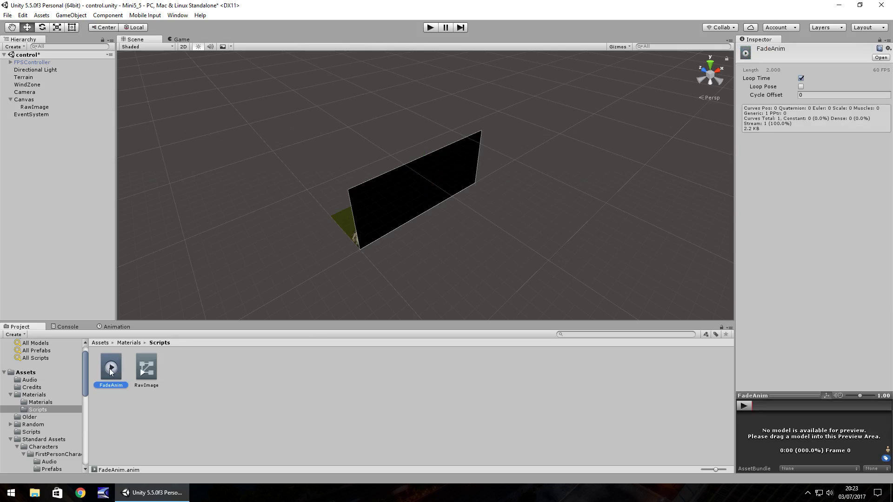
{"action": "left_click", "coordinate": [801, 79]}
{"action": "left_click", "coordinate": [429, 28]}
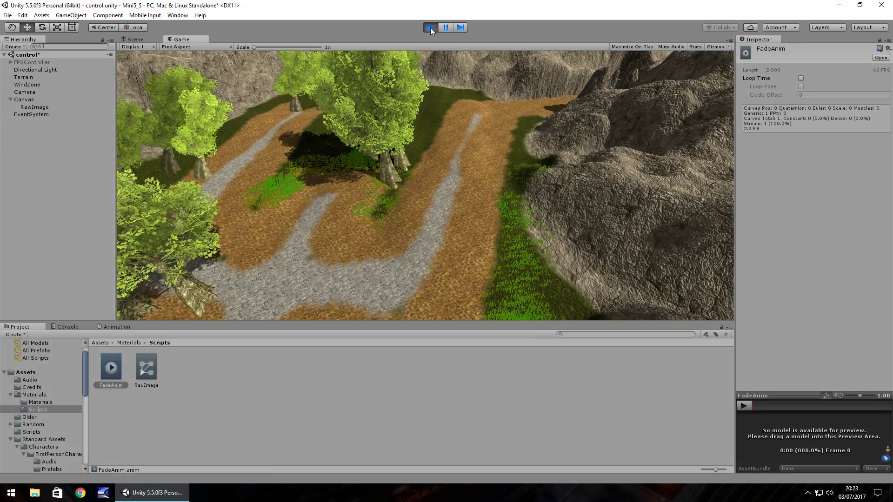
{"action": "left_click", "coordinate": [431, 28]}
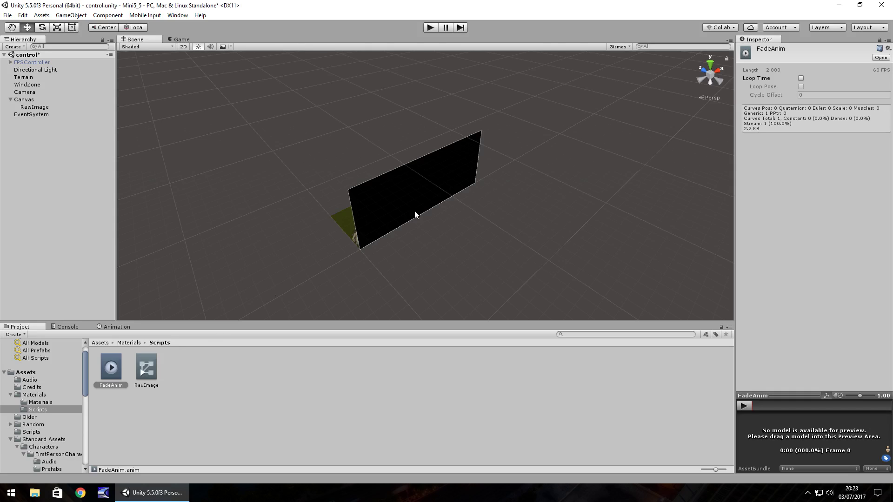
{"action": "left_click", "coordinate": [30, 106]}
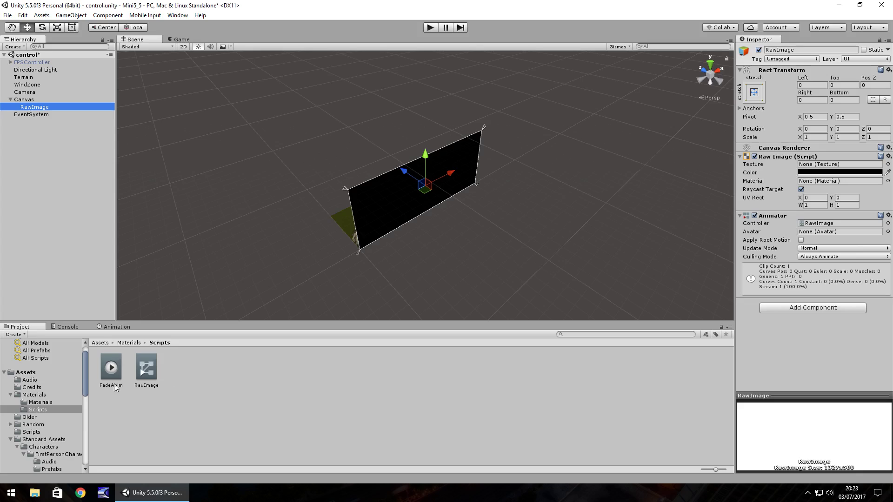
{"action": "left_click", "coordinate": [111, 368]}
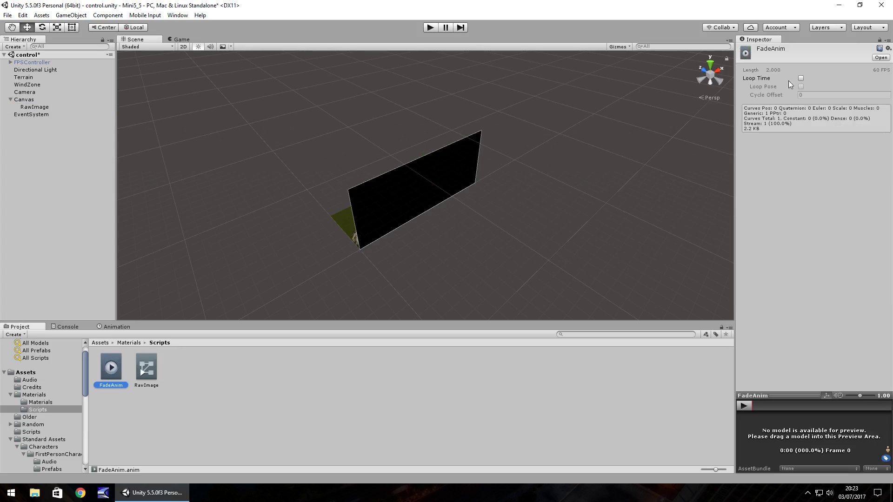
{"action": "left_click", "coordinate": [26, 100]}
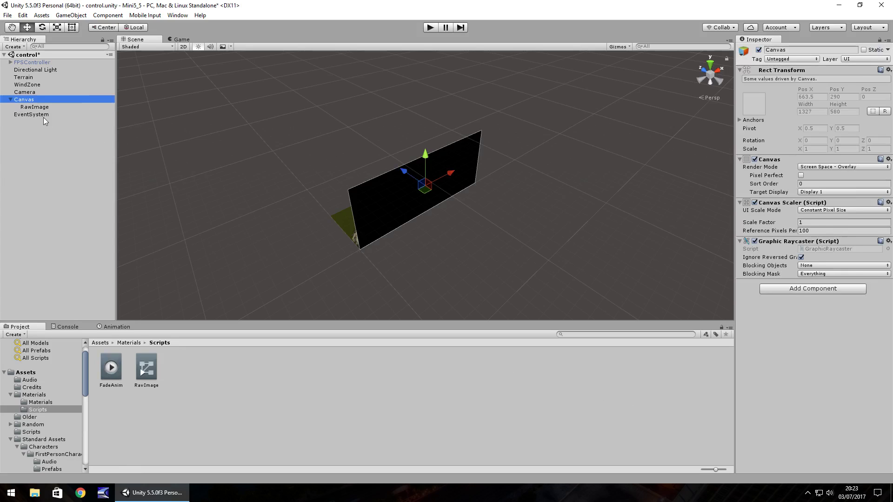
Remove the Animator component from the RawImage object.
{"action": "left_click", "coordinate": [35, 107]}
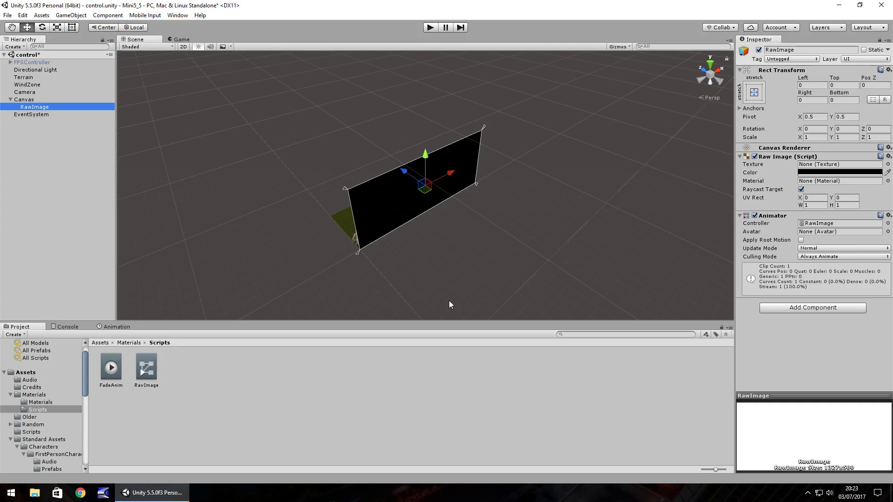
{"action": "right_click", "coordinate": [770, 218]}
{"action": "left_click", "coordinate": [817, 233]}
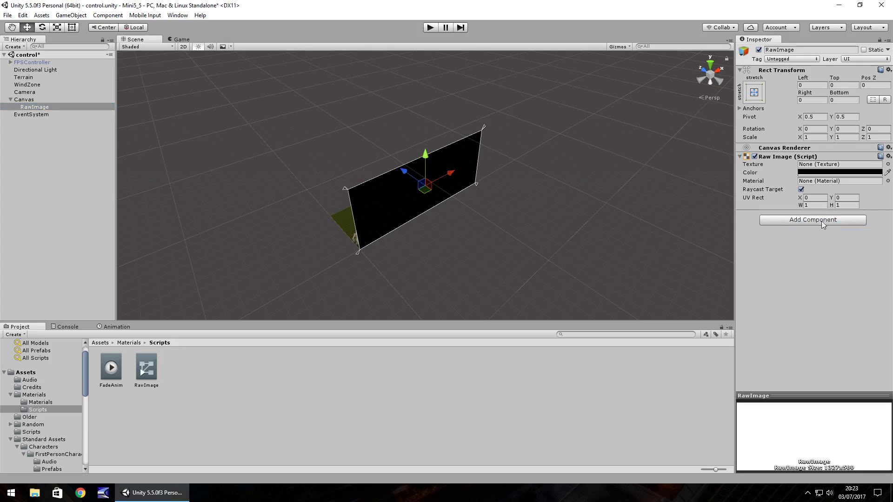
Add an Animation component to the RawImage object.
{"action": "left_click", "coordinate": [820, 220]}
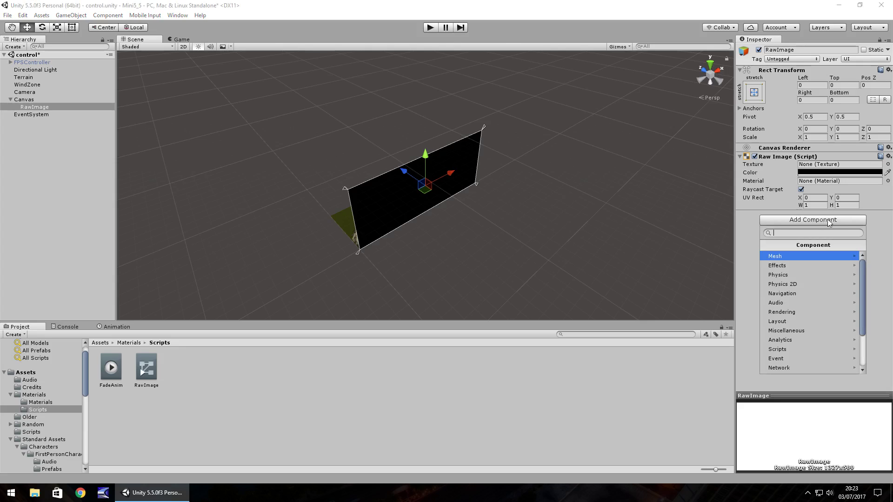
{"action": "type", "text": "anim"}
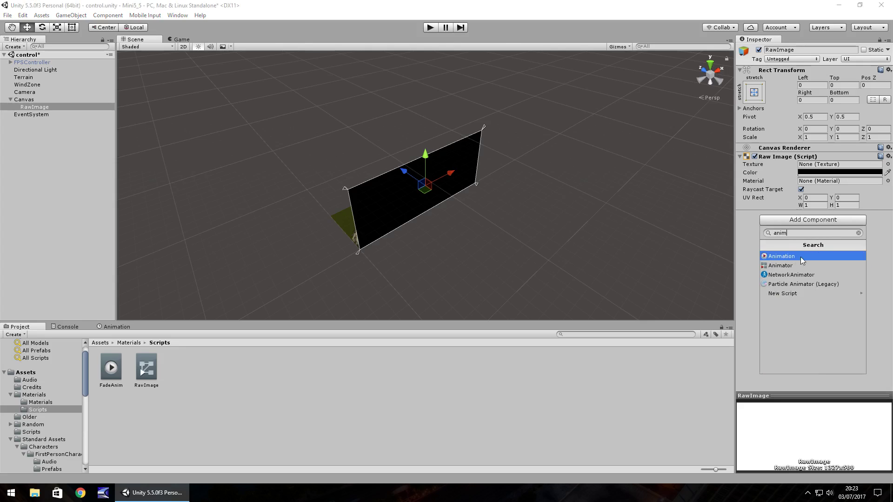
{"action": "left_click", "coordinate": [786, 256]}
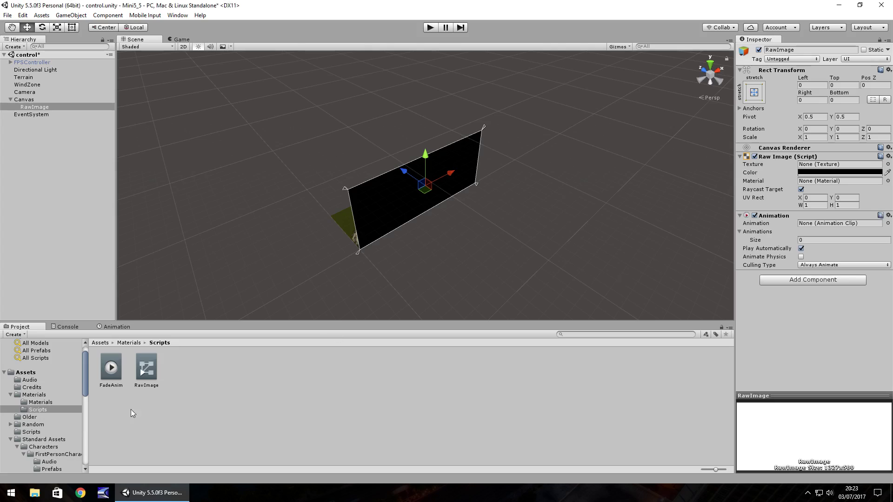
Assign FadeAnim as the Animation component's clip and its single Animations element, with Size 1 and Play Automatically off.
{"action": "left_click_drag", "start_coordinate": [107, 372], "coordinate": [831, 224]}
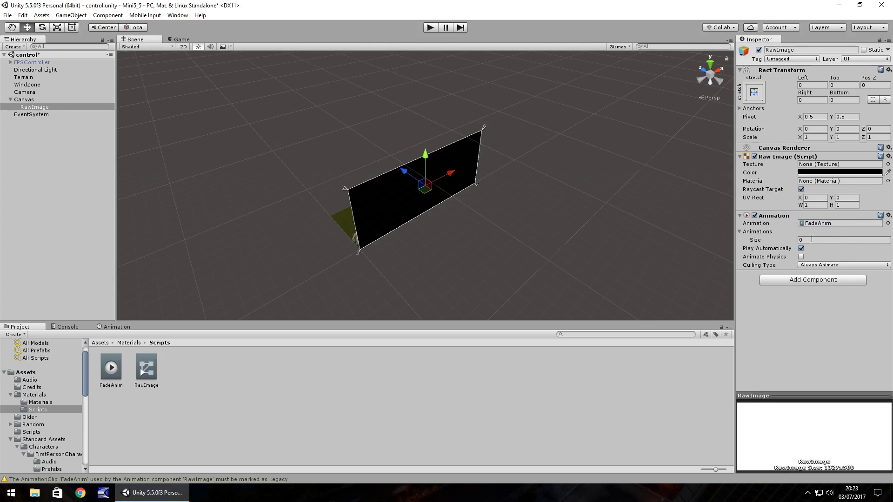
{"action": "left_click", "coordinate": [812, 239]}
{"action": "type", "text": "1"}
{"action": "key", "text": "Return"}
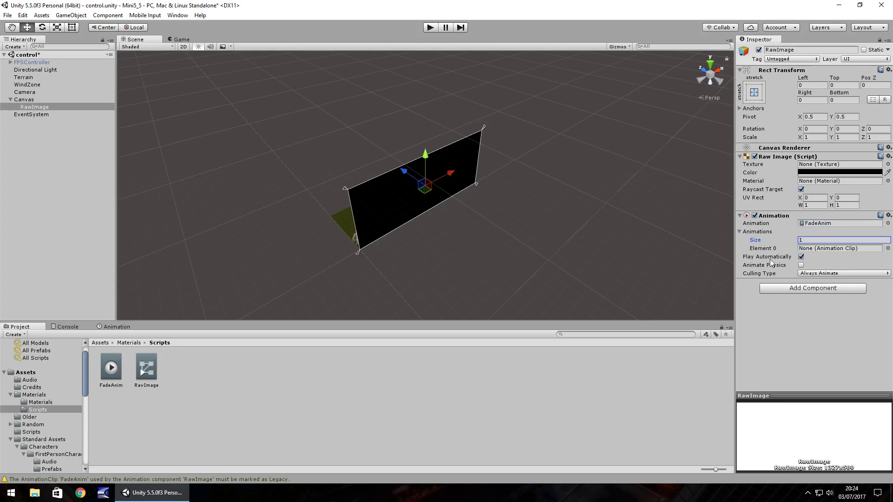
{"action": "left_click", "coordinate": [801, 257]}
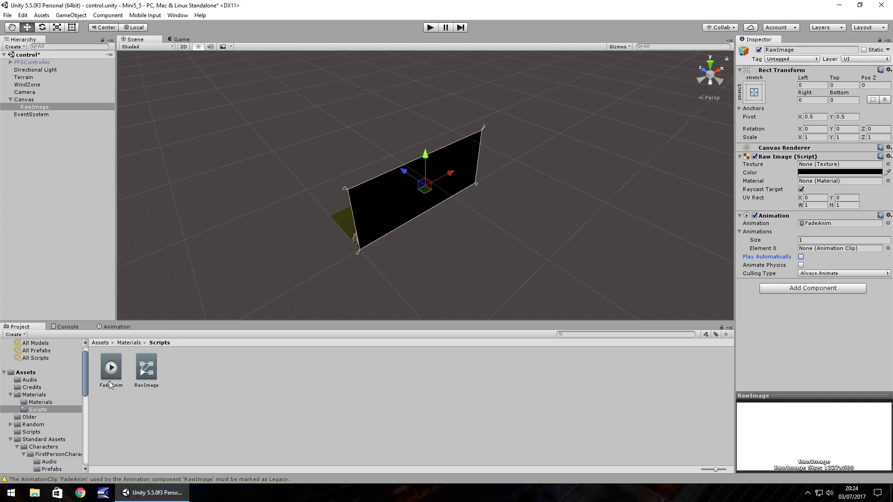
{"action": "left_click_drag", "start_coordinate": [110, 373], "coordinate": [833, 252]}
Mark the FadeAnim clip as Legacy through the inspector's Debug mode, restoring Normal mode, and run the scene briefly.
{"action": "left_click", "coordinate": [112, 369]}
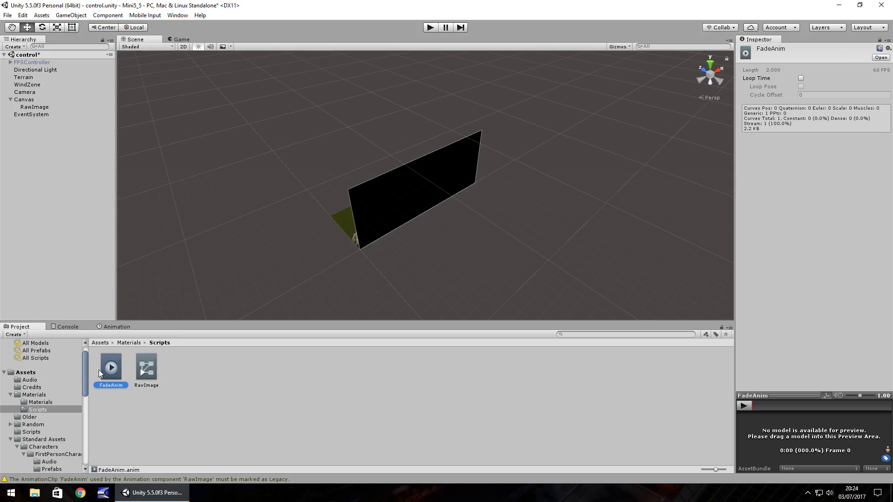
{"action": "left_click", "coordinate": [889, 41]}
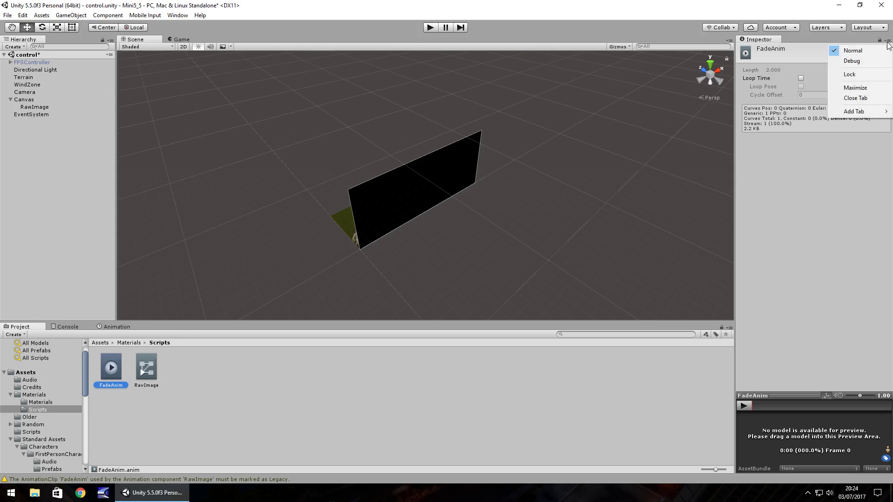
{"action": "left_click", "coordinate": [852, 61]}
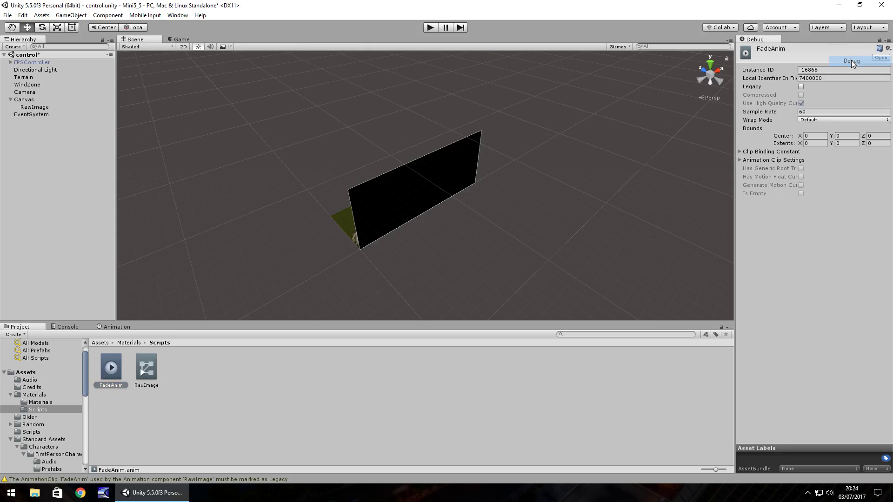
{"action": "left_click", "coordinate": [801, 86]}
{"action": "left_click", "coordinate": [889, 41]}
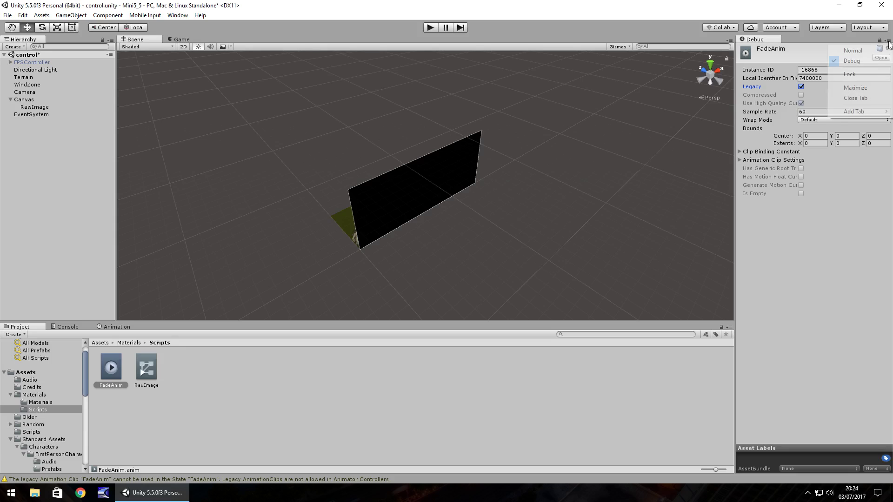
{"action": "left_click", "coordinate": [851, 51]}
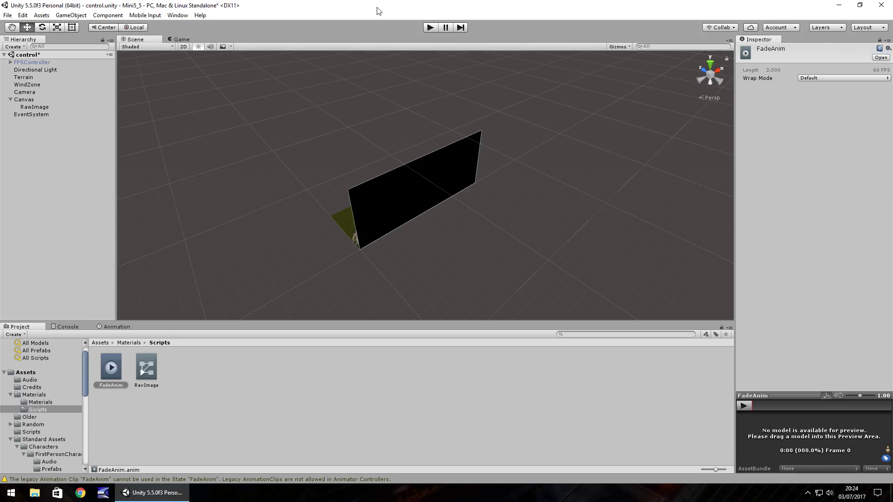
{"action": "left_click", "coordinate": [429, 27]}
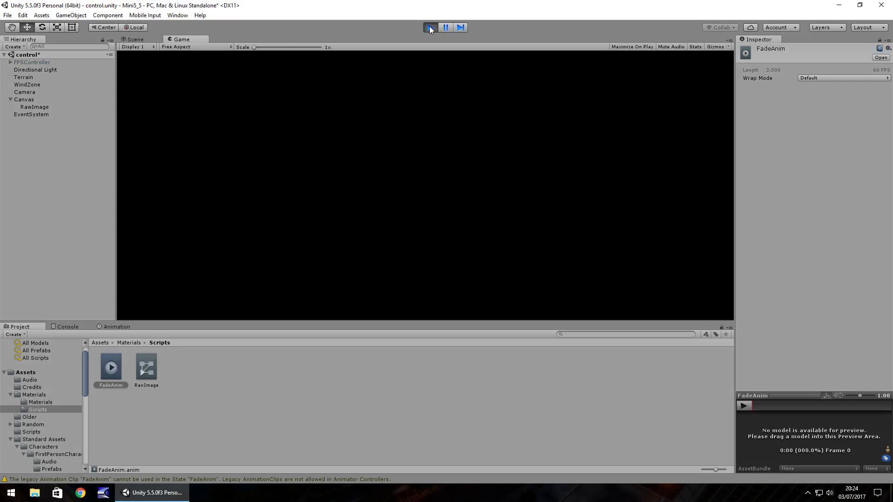
{"action": "left_click", "coordinate": [429, 28]}
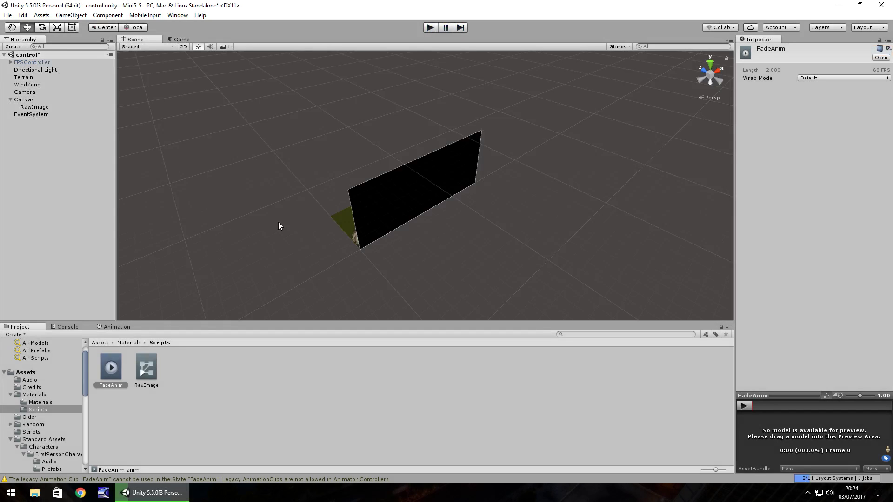
Create a C# script named FadeScreenSet in the Materials > Scripts folder and open it in MonoDevelop.
{"action": "right_click", "coordinate": [194, 369]}
{"action": "mouse_move", "coordinate": [234, 199]}
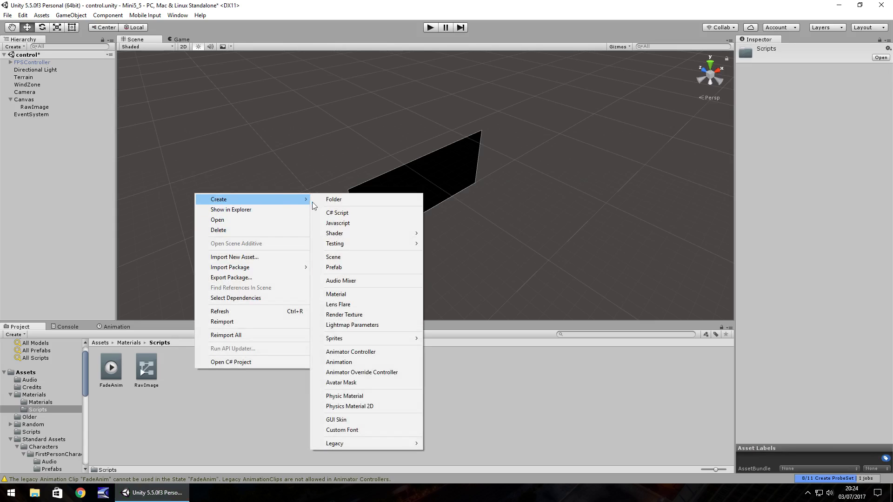
{"action": "left_click", "coordinate": [354, 214]}
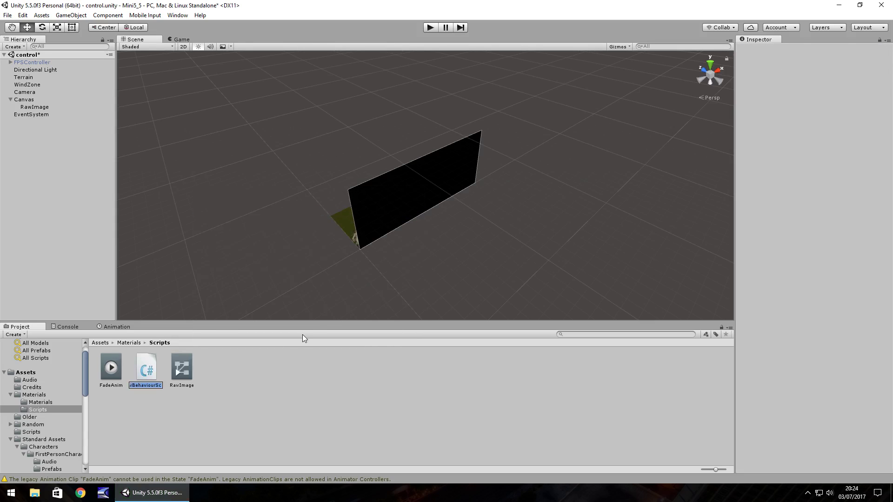
{"action": "type", "text": "FadeScreenSet"}
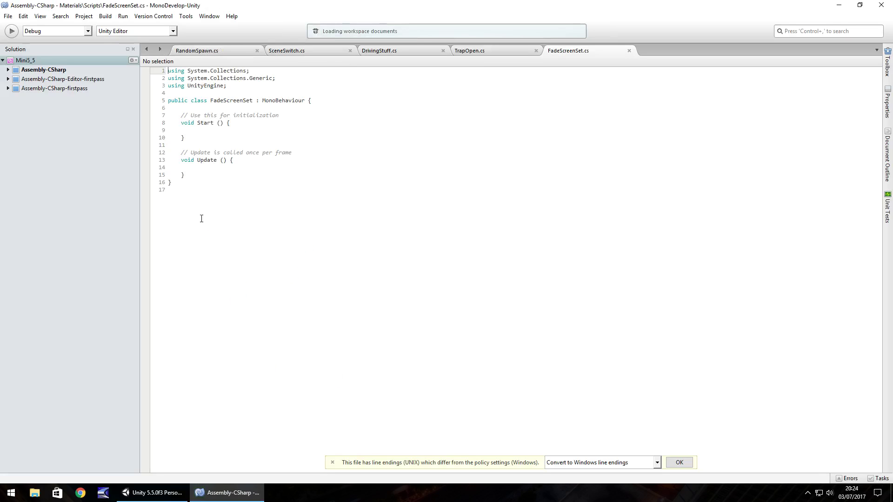
Replace the default Start and Update methods in FadeScreenSet with a public GameObject variable named FadeScreen.
{"action": "left_click_drag", "start_coordinate": [192, 176], "coordinate": [159, 115]}
{"action": "key", "text": "Delete"}
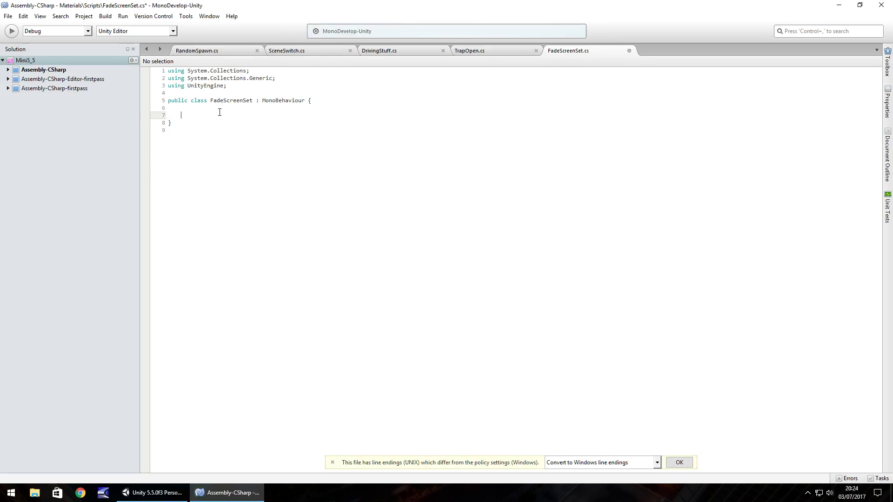
{"action": "type", "text": "public Fade"}
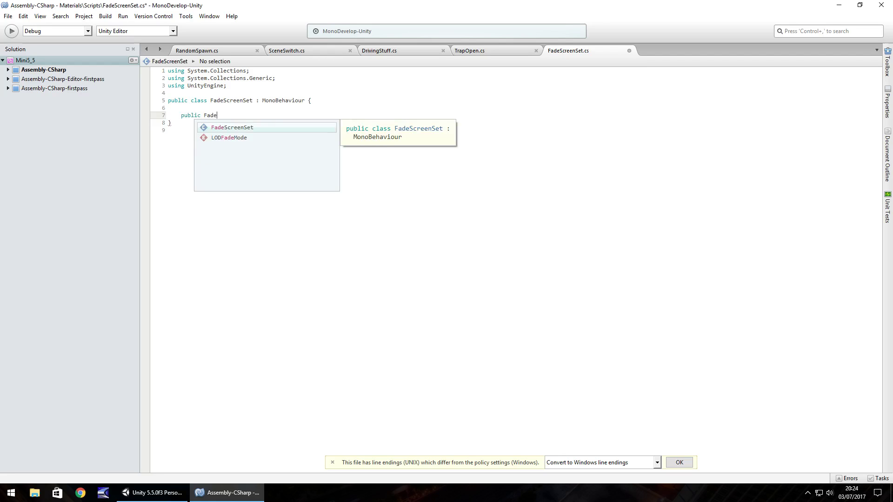
{"action": "key", "text": "BackSpace"}
{"action": "key", "text": "BackSpace"}
{"action": "key", "text": "BackSpace"}
{"action": "key", "text": "BackSpace"}
{"action": "type", "text": "GameOb"}
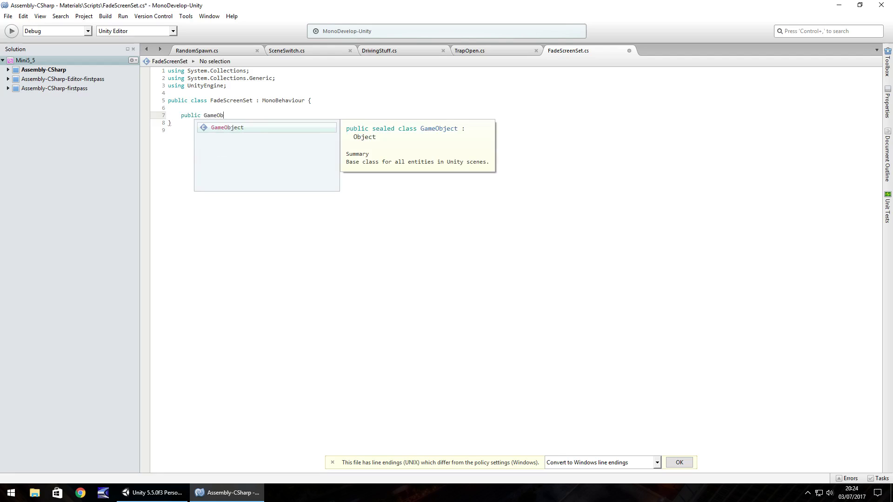
{"action": "type", "text": "ject FadeSc"}
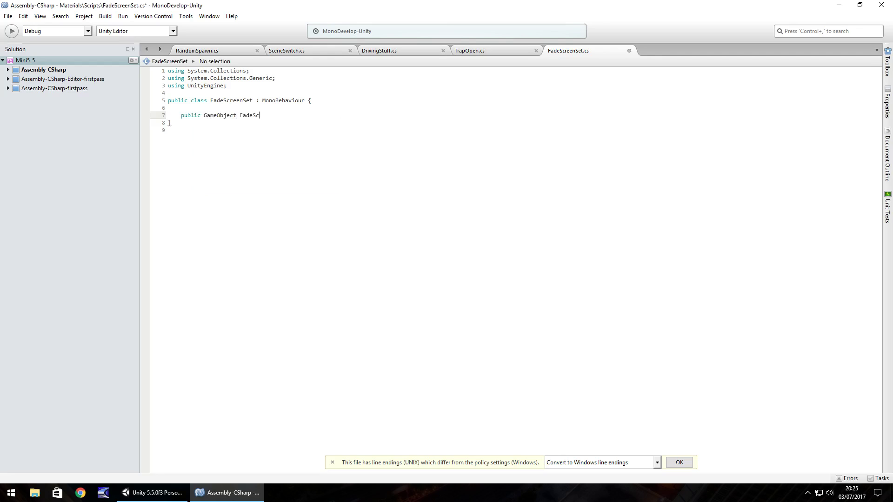
{"action": "type", "text": "reen;"}
{"action": "key", "text": "Return"}
{"action": "key", "text": "Return"}
Write a public void FadingOut method that plays "FadeAnim" on FadeScreen's Animation component through GetComponent<Animation>().
{"action": "type", "text": "public void"}
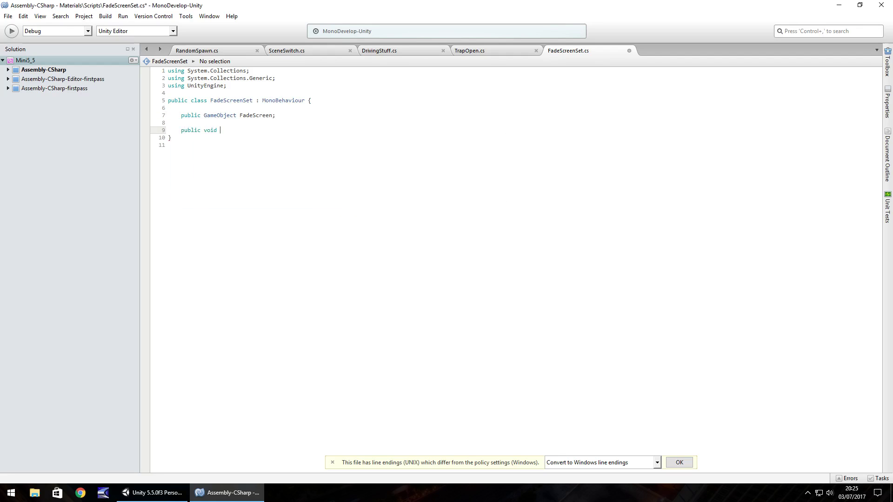
{"action": "type", "text": " FadingOut () {"}
{"action": "key", "text": "Return"}
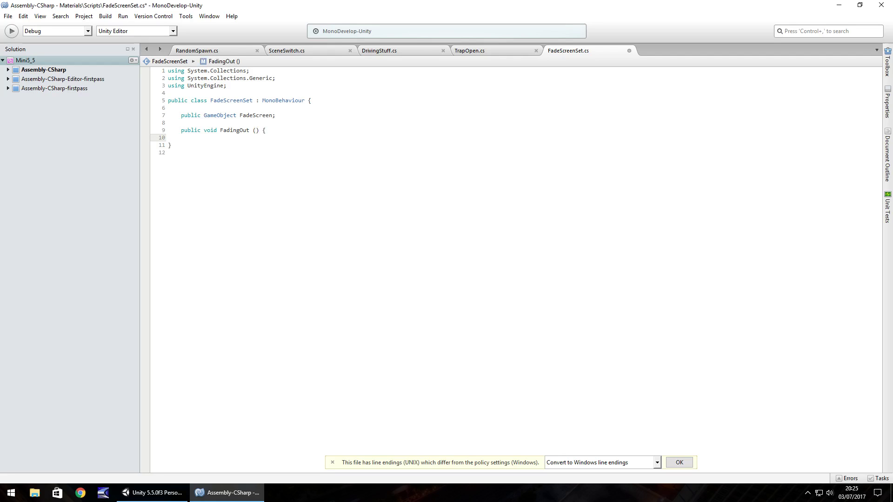
{"action": "type", "text": "FadeScre"}
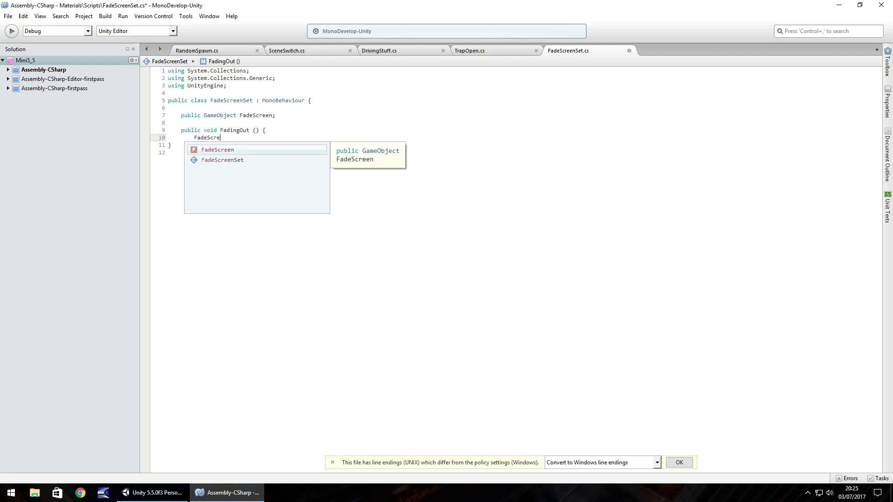
{"action": "type", "text": "en.GetCo"}
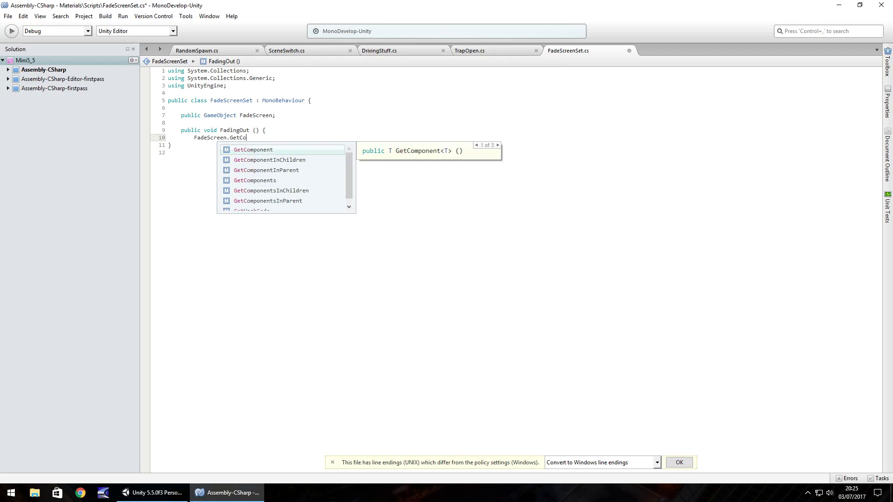
{"action": "type", "text": "mponent<"}
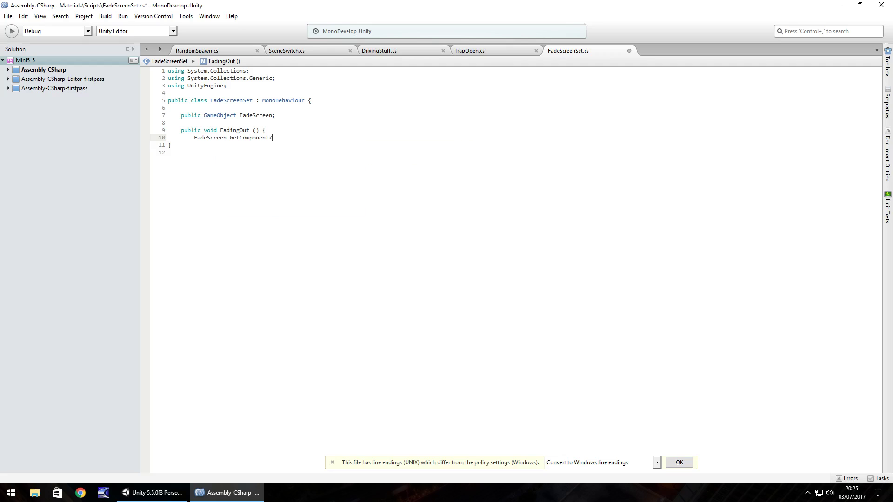
{"action": "type", "text": "Anime"}
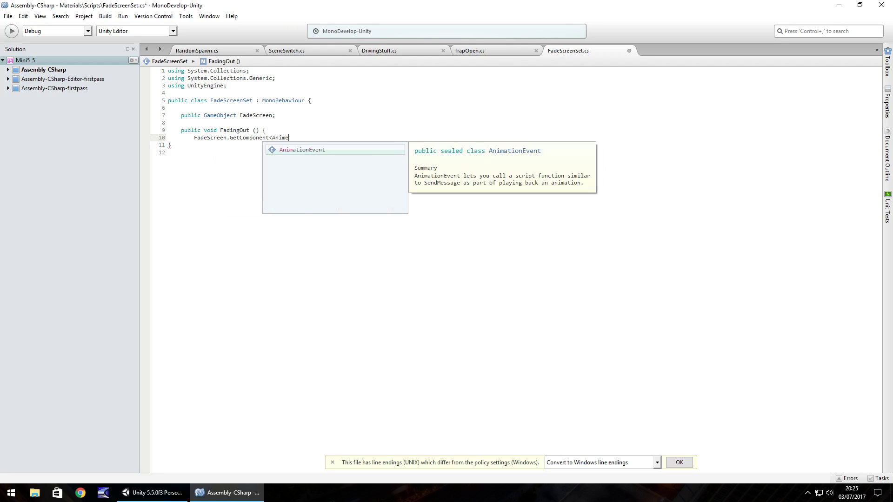
{"action": "key", "text": "BackSpace"}
{"action": "type", "text": "ation"}
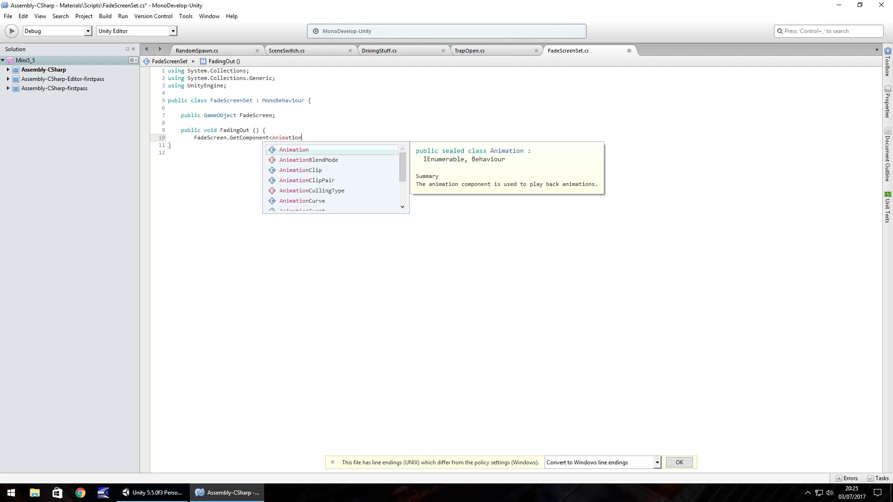
{"action": "type", "text": "> ()"}
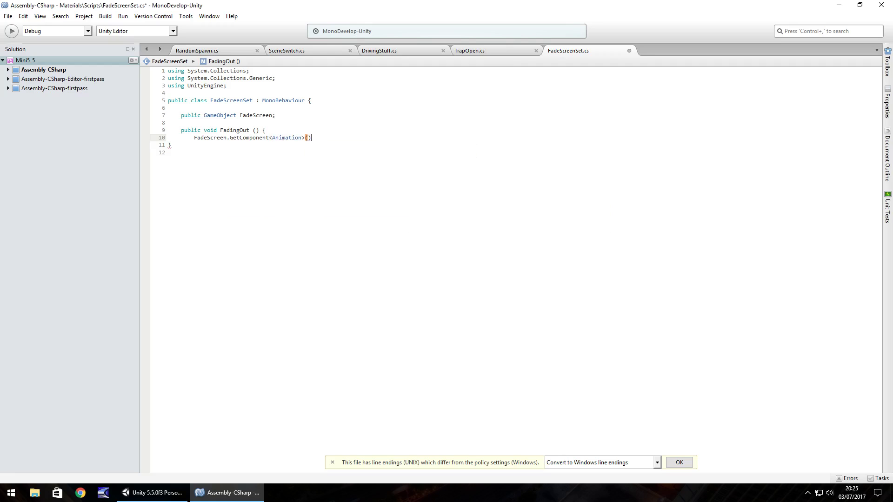
{"action": "type", "text": ".Play"}
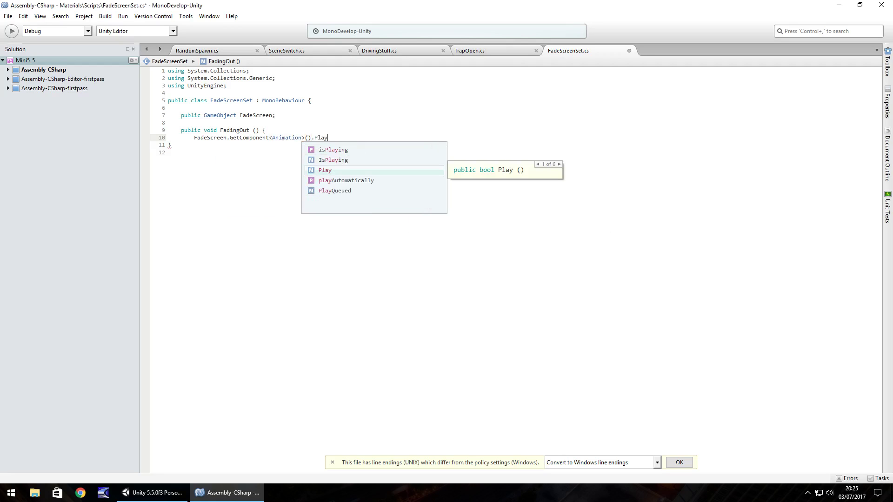
{"action": "type", "text": " ("}
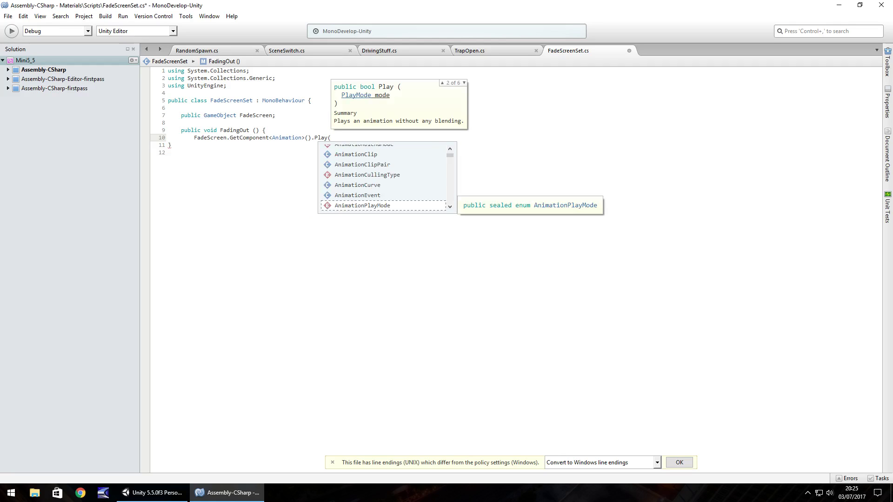
{"action": "type", "text": "\"FadeAnim"}
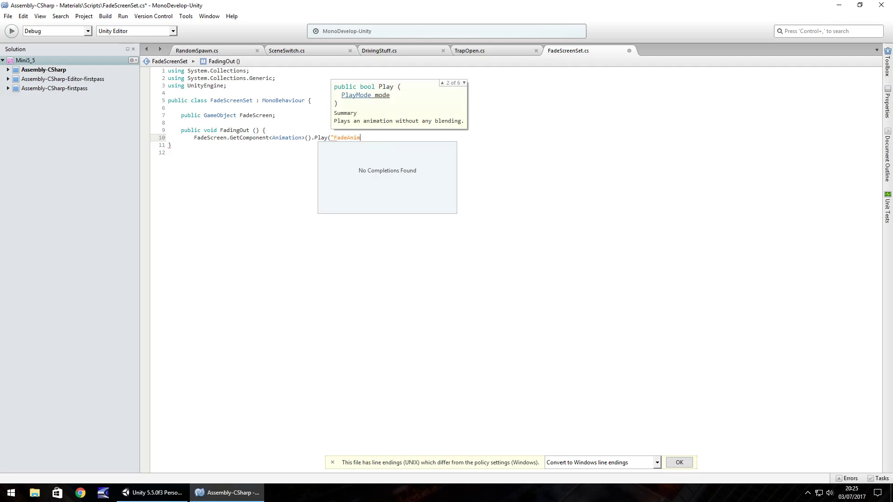
{"action": "type", "text": "\");"}
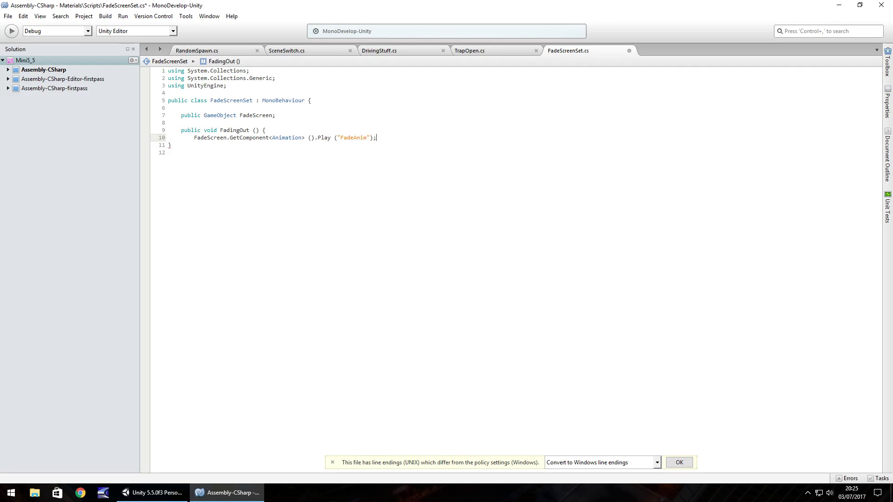
{"action": "key", "text": "Return"}
{"action": "type", "text": "}"}
Add a using UnityEngine.UI directive below the existing ones and save the script, switching briefly to Unity and back to MonoDevelop.
{"action": "left_click", "coordinate": [244, 85]}
{"action": "key", "text": "Return"}
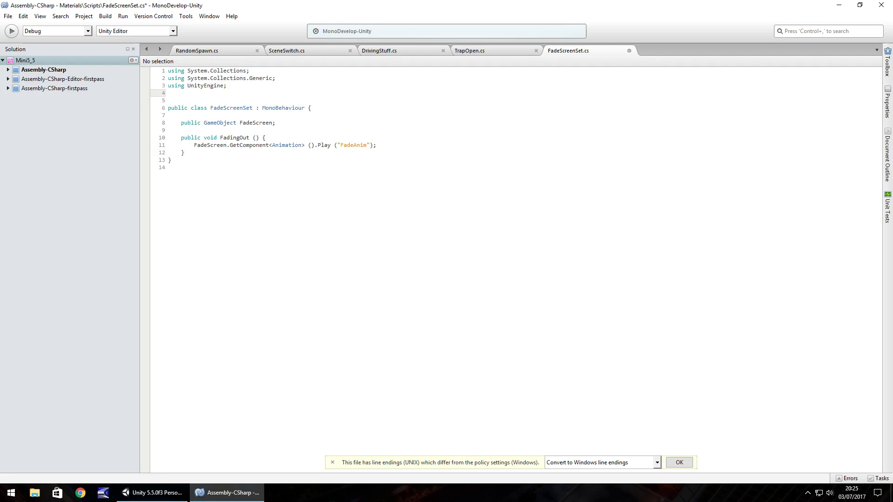
{"action": "type", "text": "using Unity"}
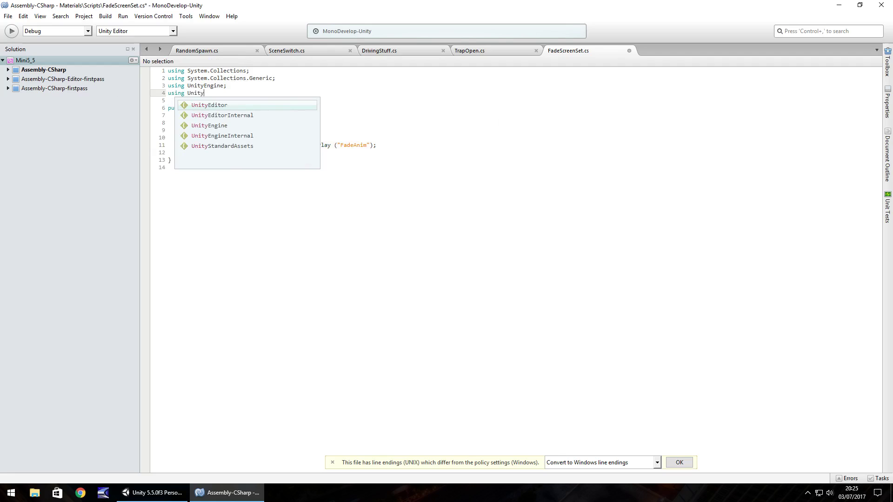
{"action": "type", "text": "Engine."}
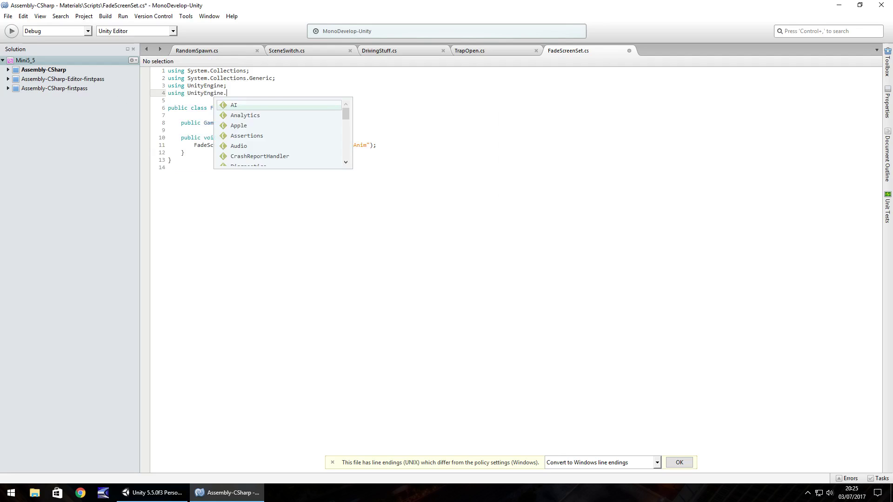
{"action": "type", "text": "UI;"}
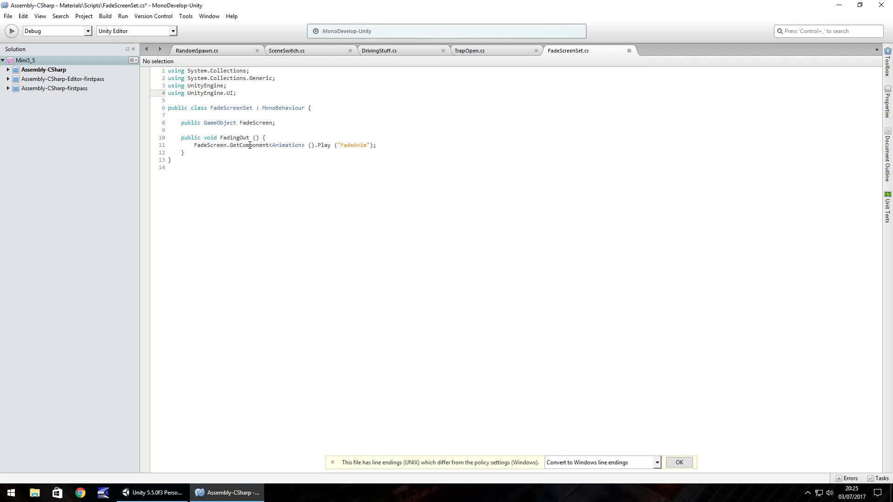
{"action": "key", "text": "ctrl+s"}
{"action": "left_click", "coordinate": [158, 492]}
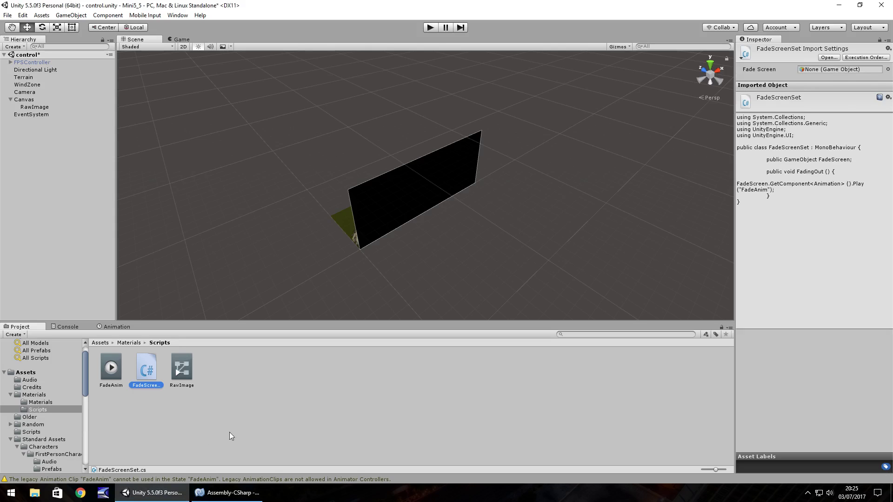
{"action": "left_click", "coordinate": [228, 493]}
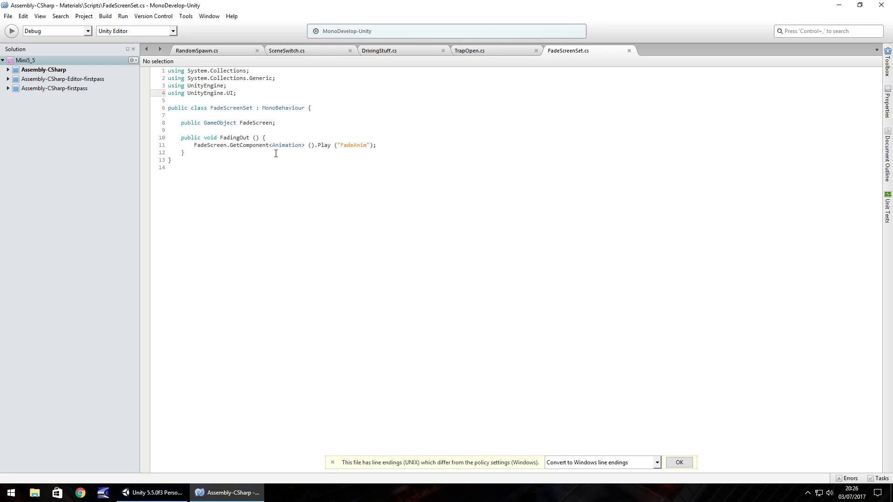
Switch to Unity and add a UI Button to the Canvas.
{"action": "key", "text": "alt+Tab"}
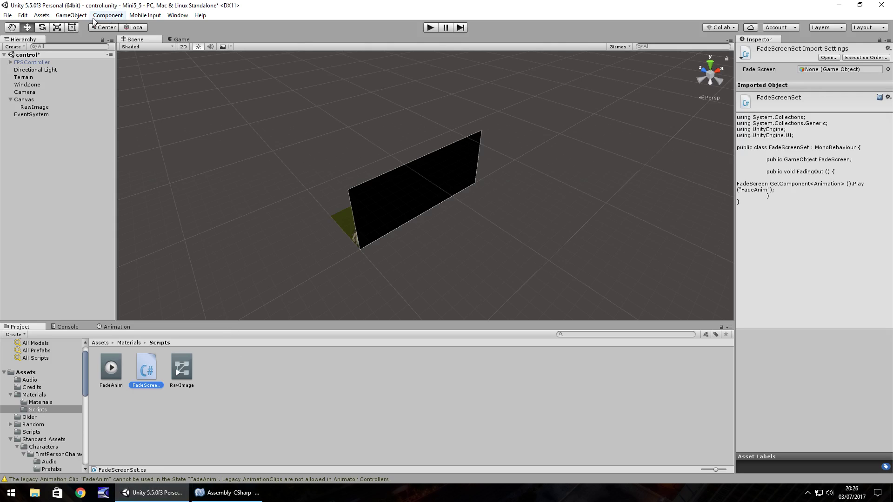
{"action": "left_click", "coordinate": [70, 15]}
{"action": "mouse_move", "coordinate": [82, 91]}
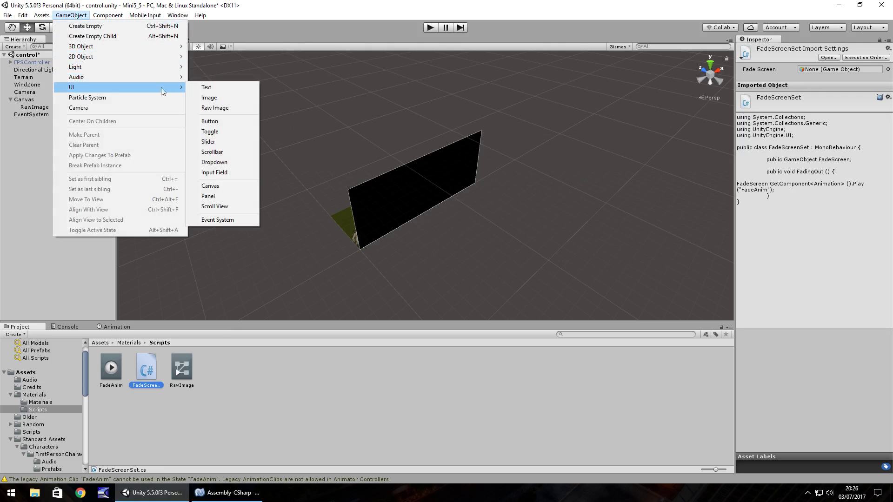
{"action": "left_click", "coordinate": [227, 119]}
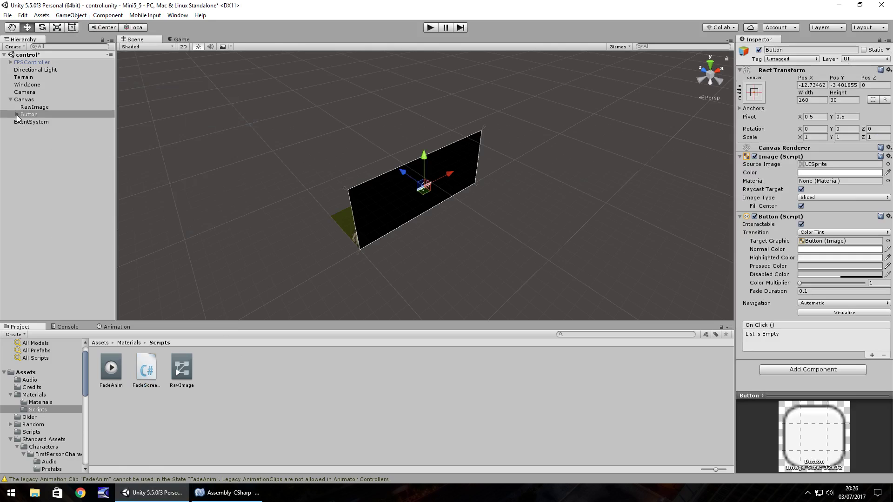
Attach the FadeScreenSet script to the Button and assign RawImage as its Fade Screen object.
{"action": "left_click_drag", "start_coordinate": [156, 382], "coordinate": [31, 119]}
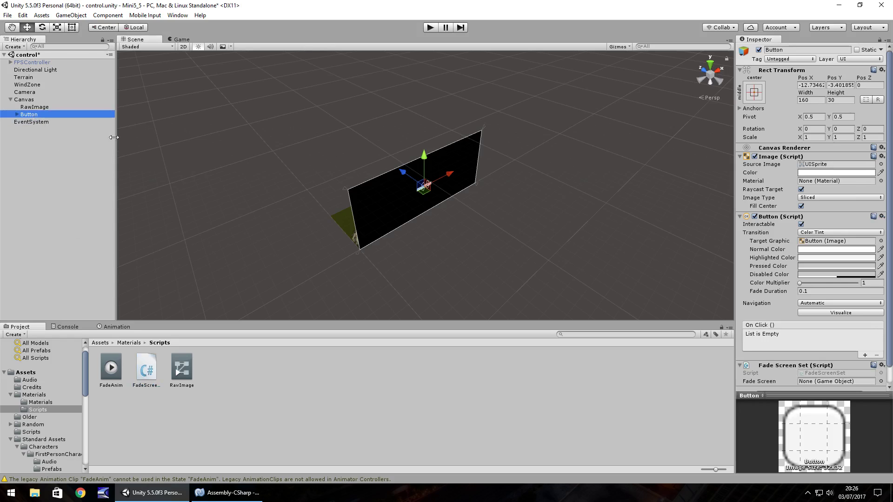
{"action": "left_click_drag", "start_coordinate": [32, 114], "coordinate": [821, 382]}
{"action": "scroll", "coordinate": [837, 330], "scroll_direction": "down", "scroll_amount": 1}
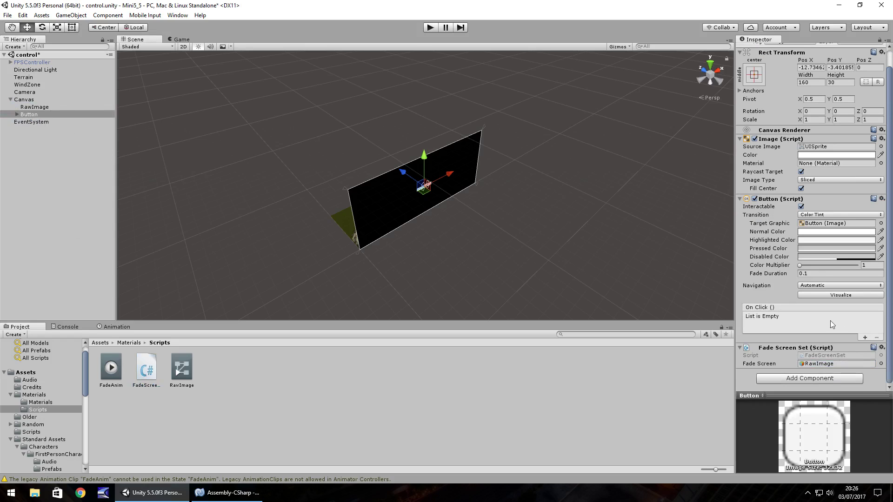
Add an On Click event to the Button that targets the Button itself and calls FadeScreenSet.FadingOut.
{"action": "left_click", "coordinate": [865, 338]}
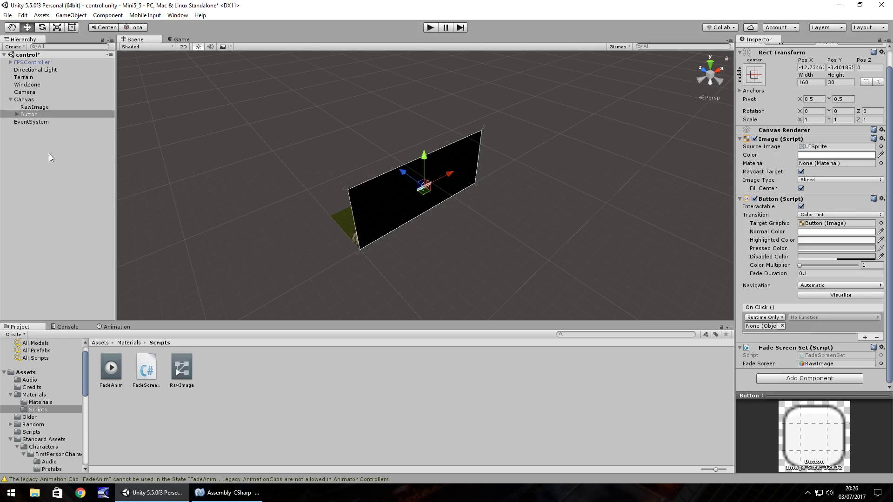
{"action": "left_click_drag", "start_coordinate": [27, 115], "coordinate": [763, 326]}
{"action": "left_click", "coordinate": [840, 317]}
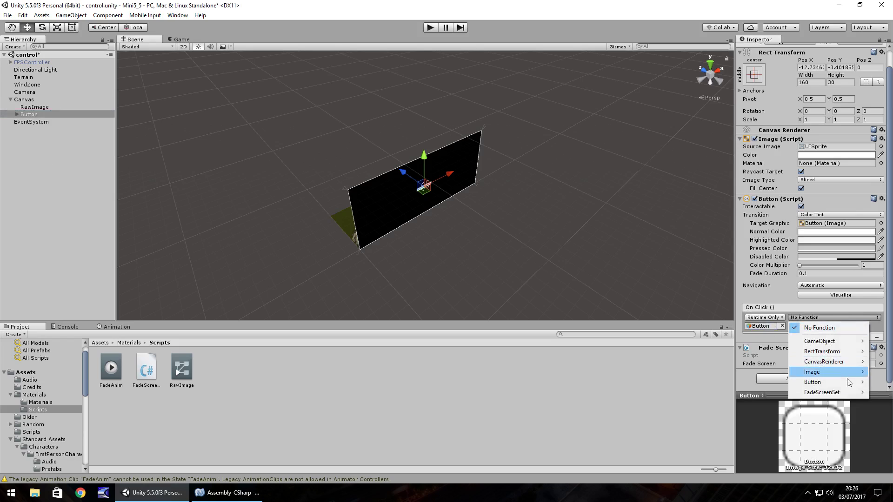
{"action": "mouse_move", "coordinate": [840, 394]}
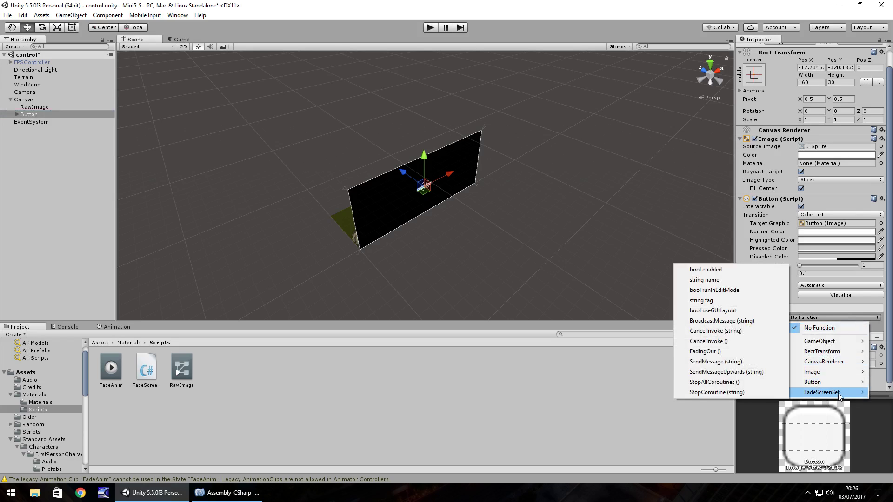
{"action": "left_click", "coordinate": [704, 352]}
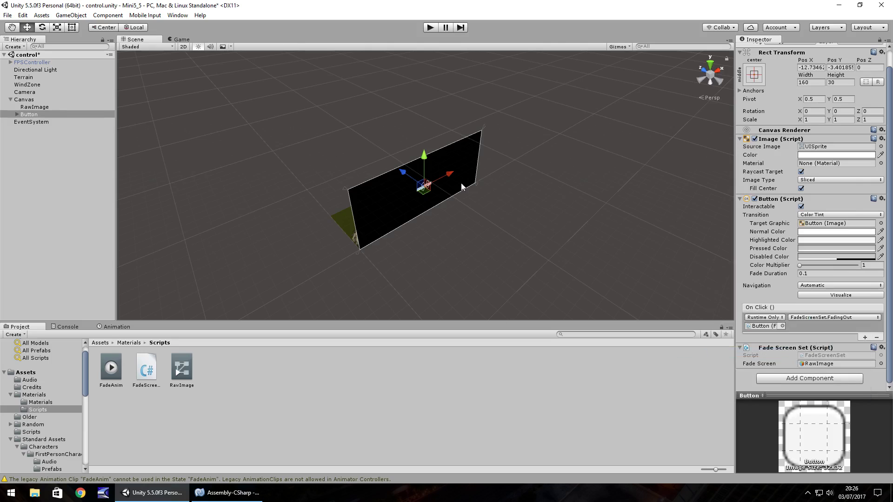
Run the scene in Play mode and trigger the on-screen Button several times to test the fade.
{"action": "left_click", "coordinate": [429, 28]}
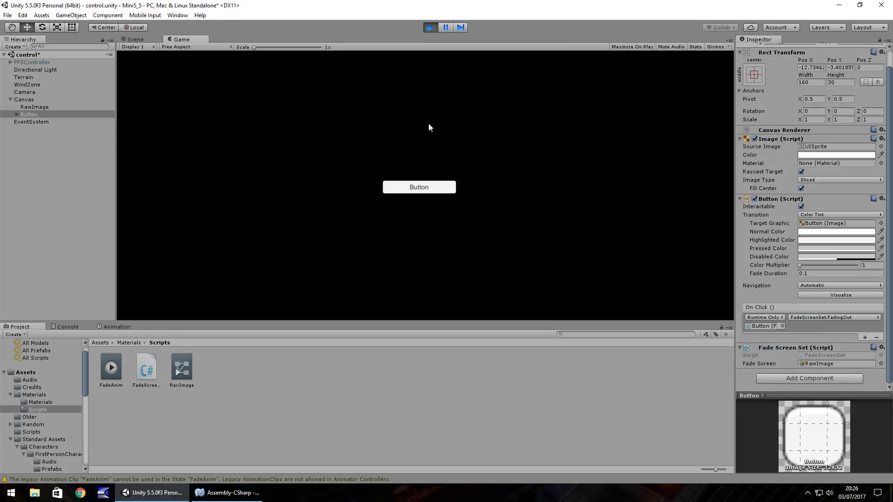
{"action": "left_click", "coordinate": [423, 188]}
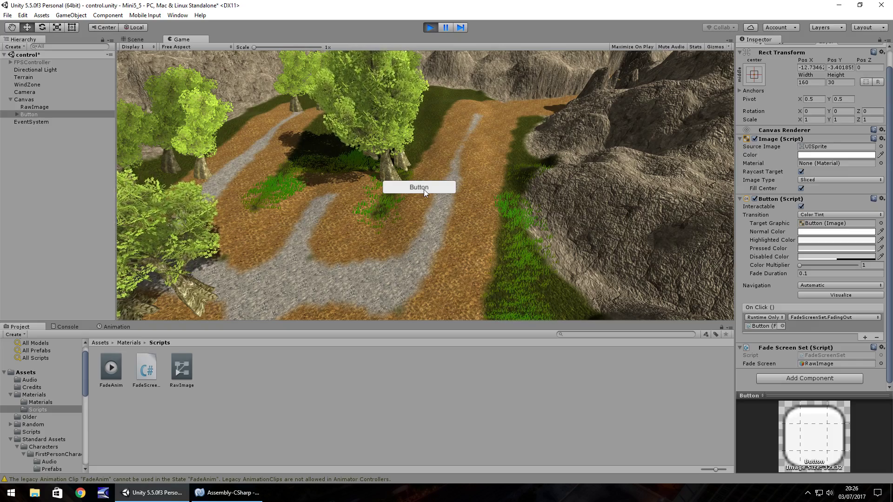
{"action": "left_click", "coordinate": [423, 188]}
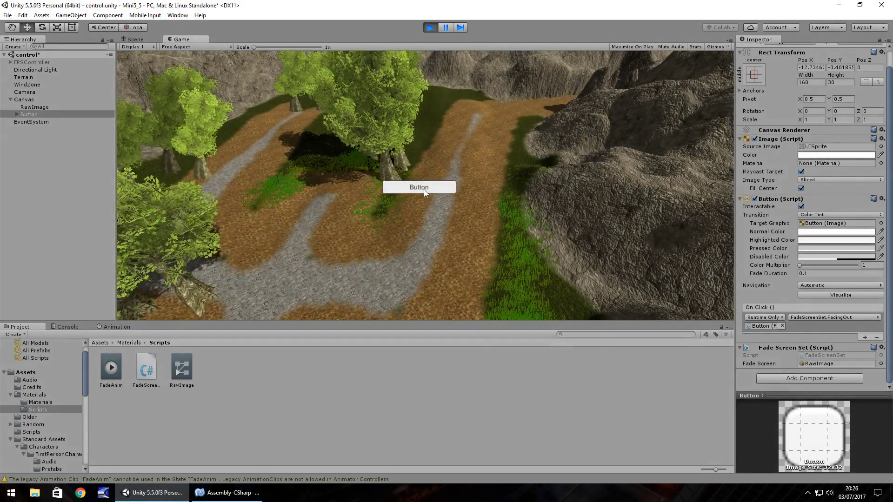
{"action": "left_click", "coordinate": [423, 189]}
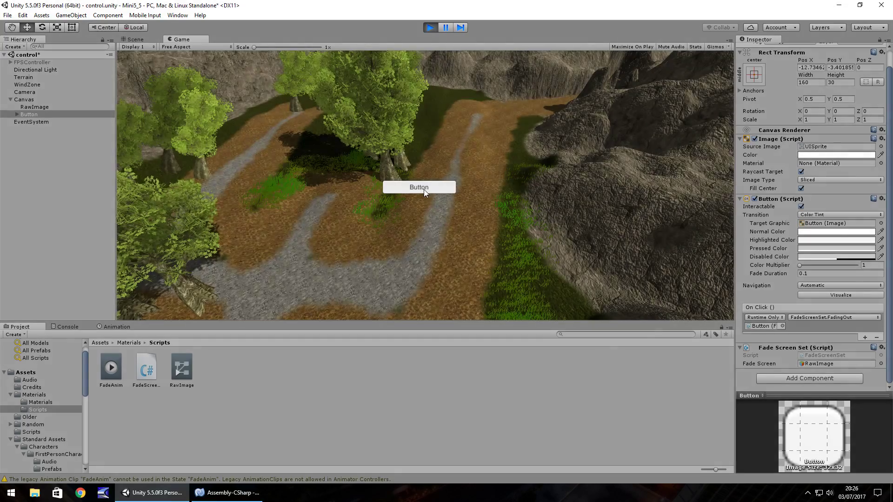